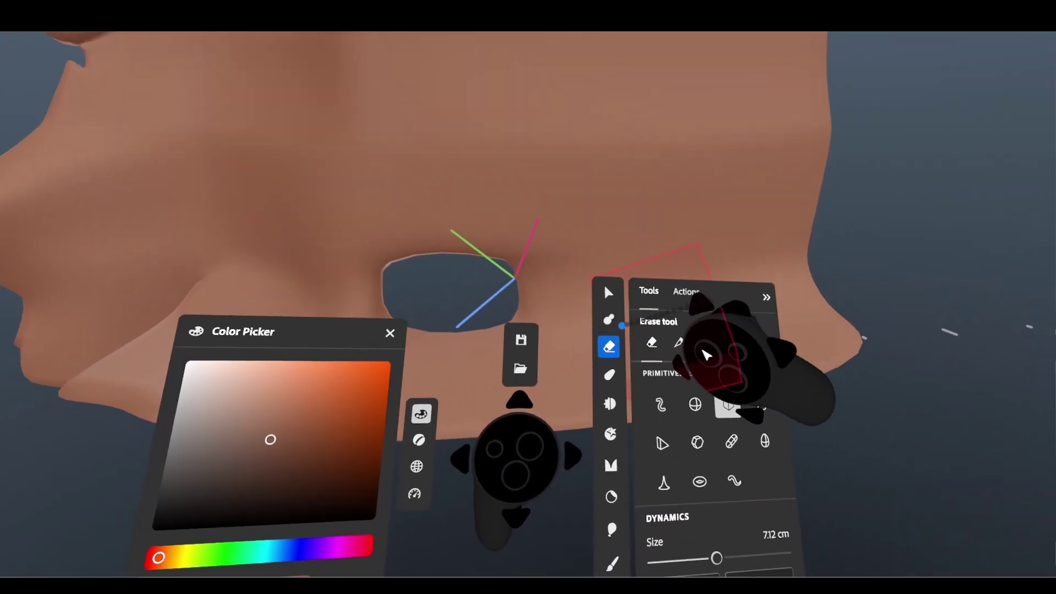
Step: Stamp clay copies of the first bumpy block from the Rocks stamps onto the side of the base cliff shape
left_click(610, 320)
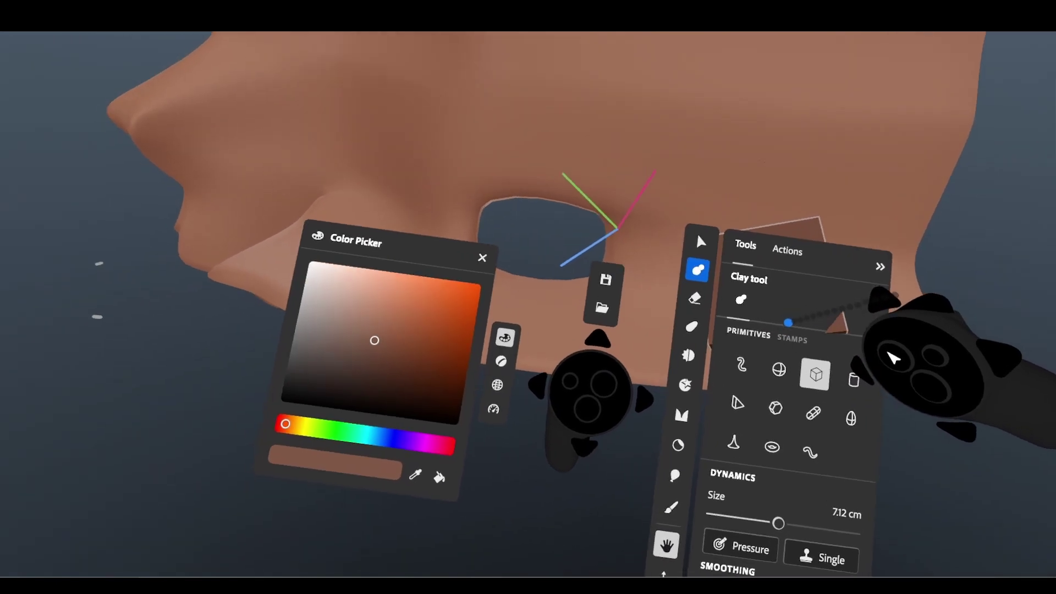
left_click(791, 337)
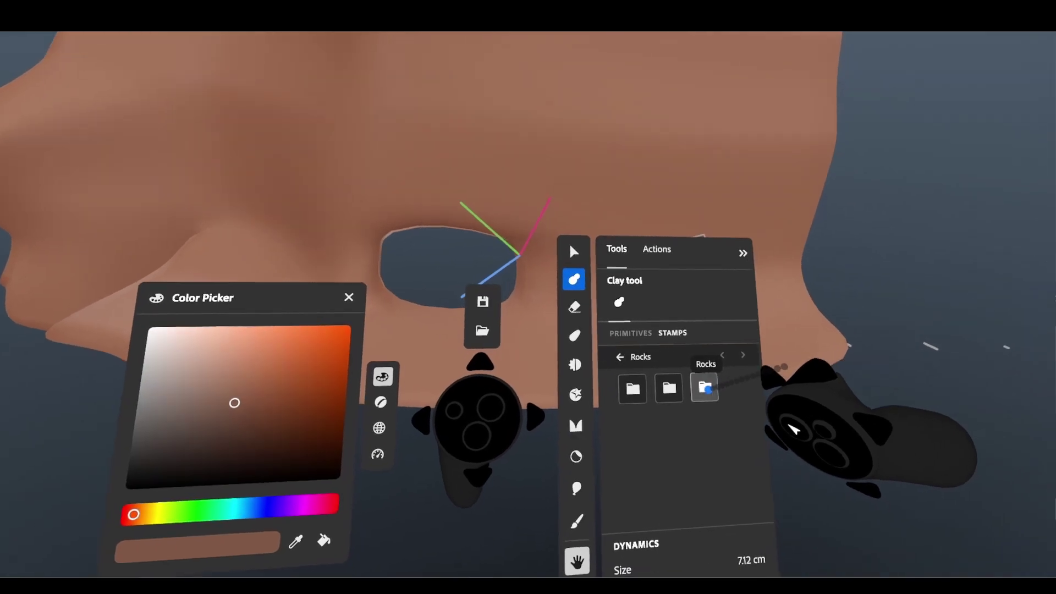
left_click(767, 392)
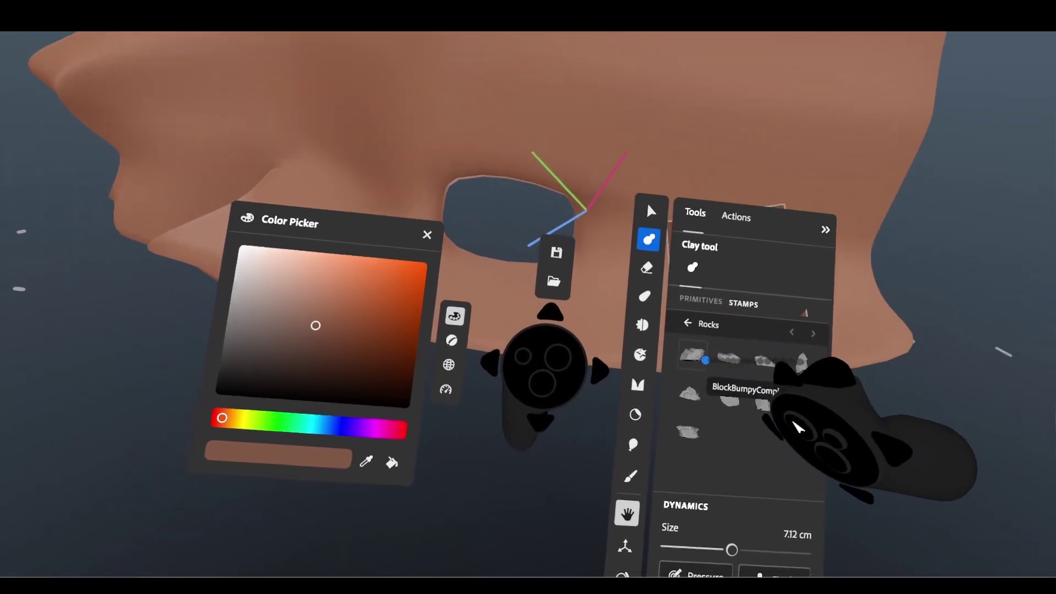
left_click(705, 360)
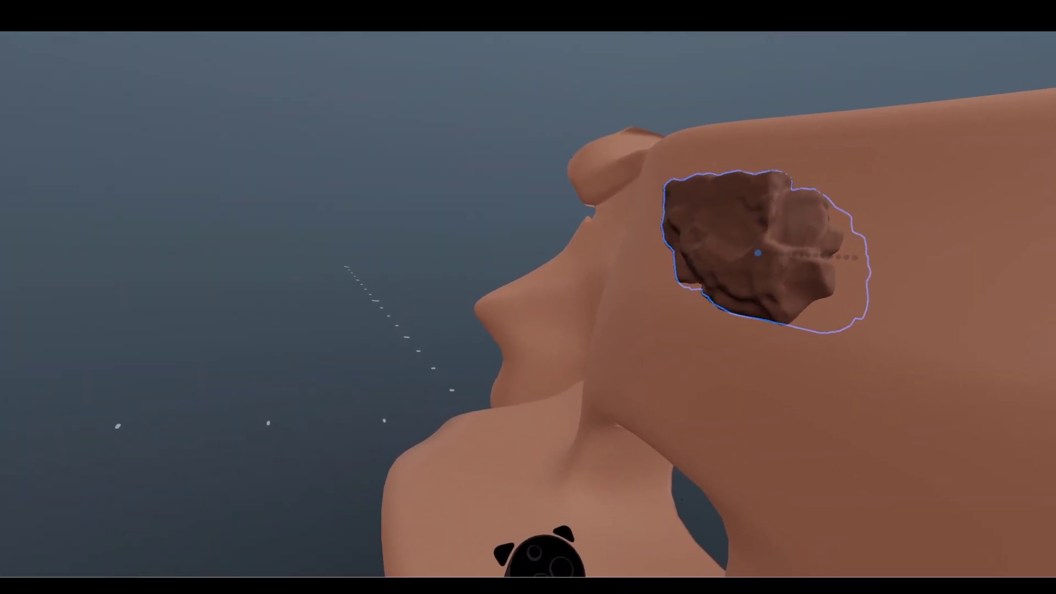
left_click(758, 253)
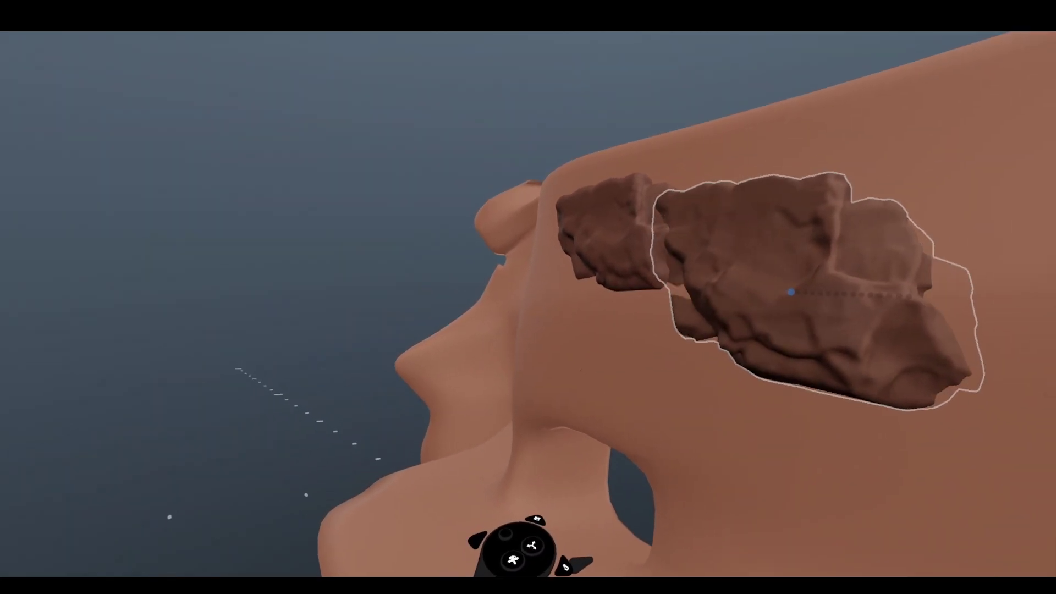
left_click(791, 291)
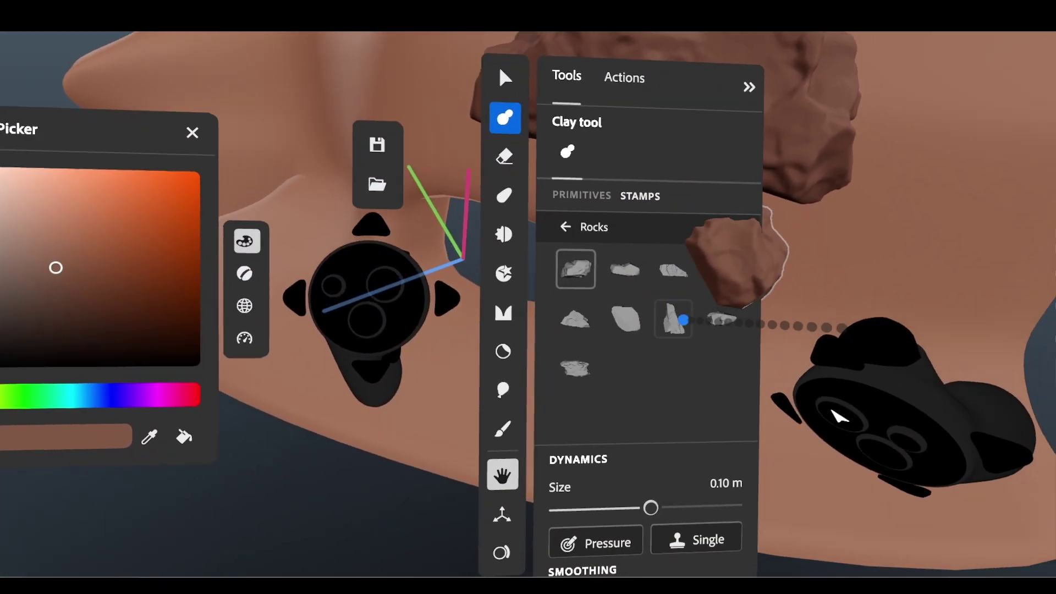
Step: Choose the tall pointed rock stamp and place clay copies beside the existing rocks and along the protruding cliff edge
left_click(696, 346)
left_click(697, 346)
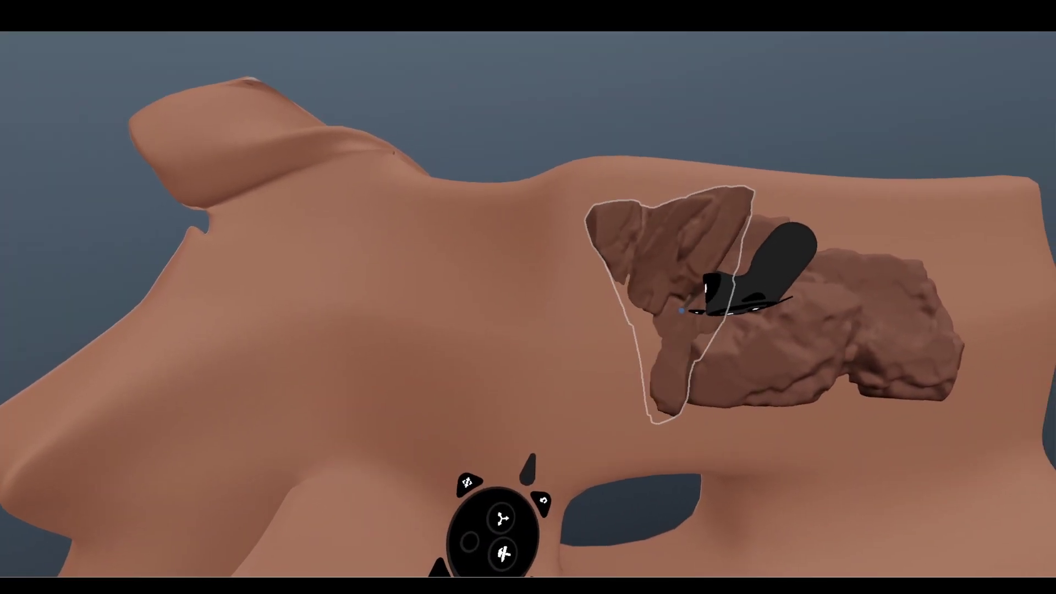
left_click(682, 286)
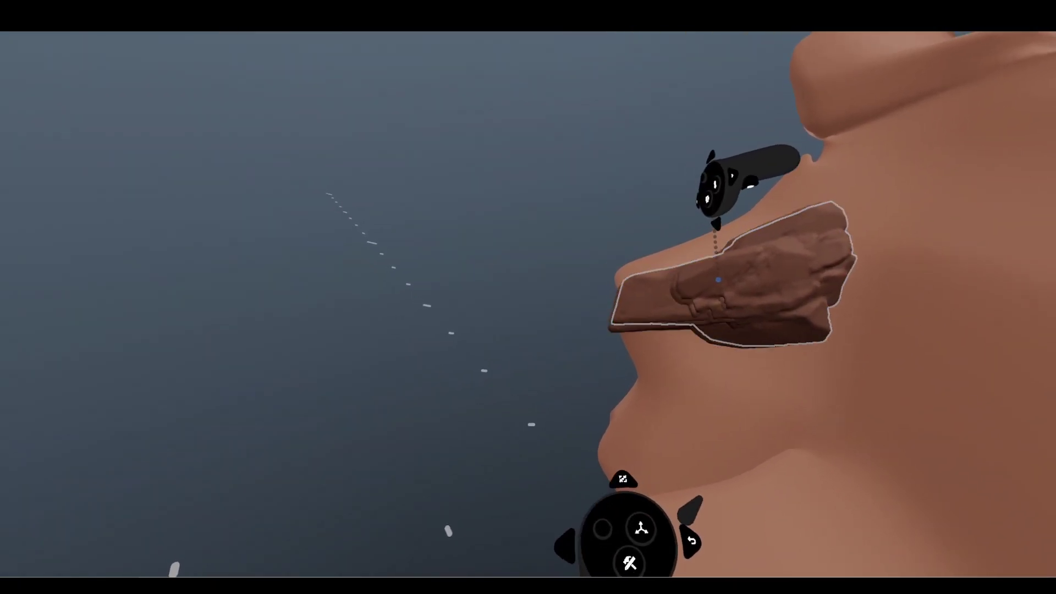
left_click(718, 279)
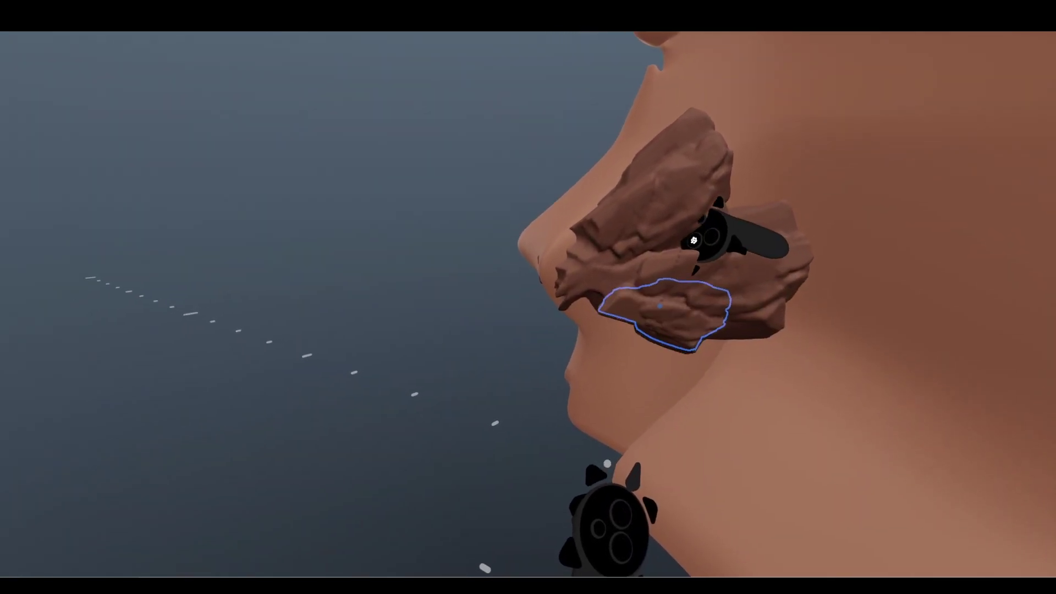
left_click(659, 305)
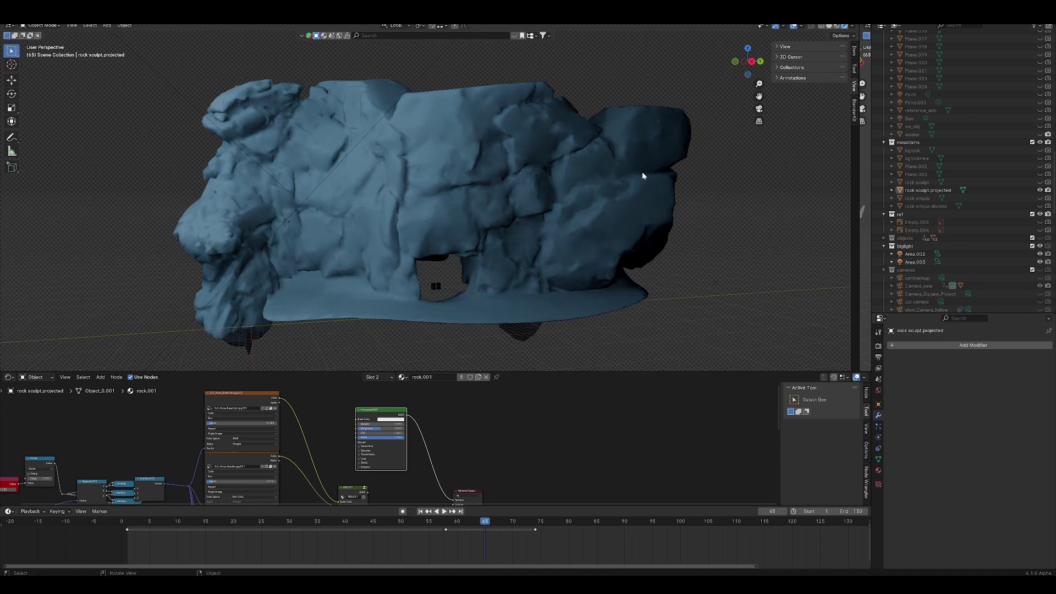
Step: Switch to Blender and examine the untextured rock sculpt's form and shading from several angles
middle_click_drag(624, 208, 599, 214)
mouse_move(534, 243)
middle_mouse_down()
mouse_move(558, 244)
mouse_move(579, 218)
mouse_move(547, 227)
middle_mouse_up()
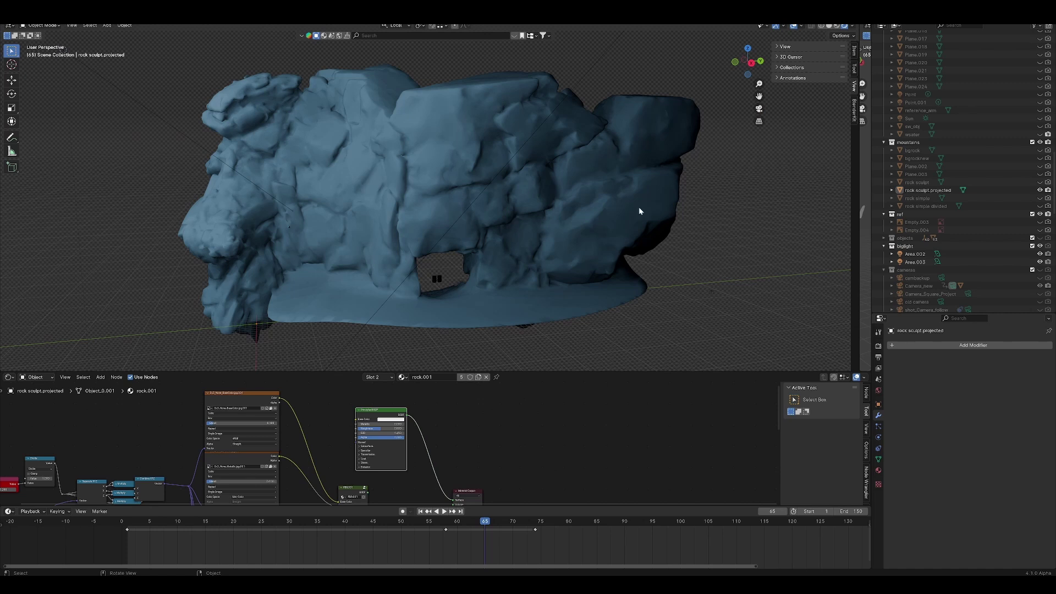
middle_click_drag(751, 249, 654, 247)
middle_click_drag(603, 225, 562, 234)
middle_click_drag(469, 287, 536, 244)
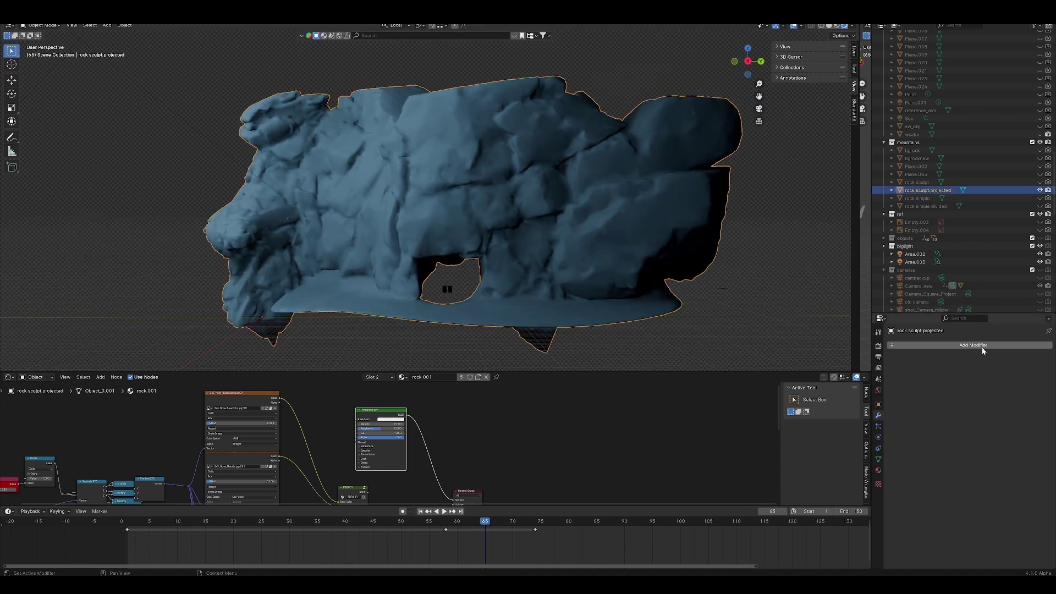
middle_click_drag(601, 236, 556, 232)
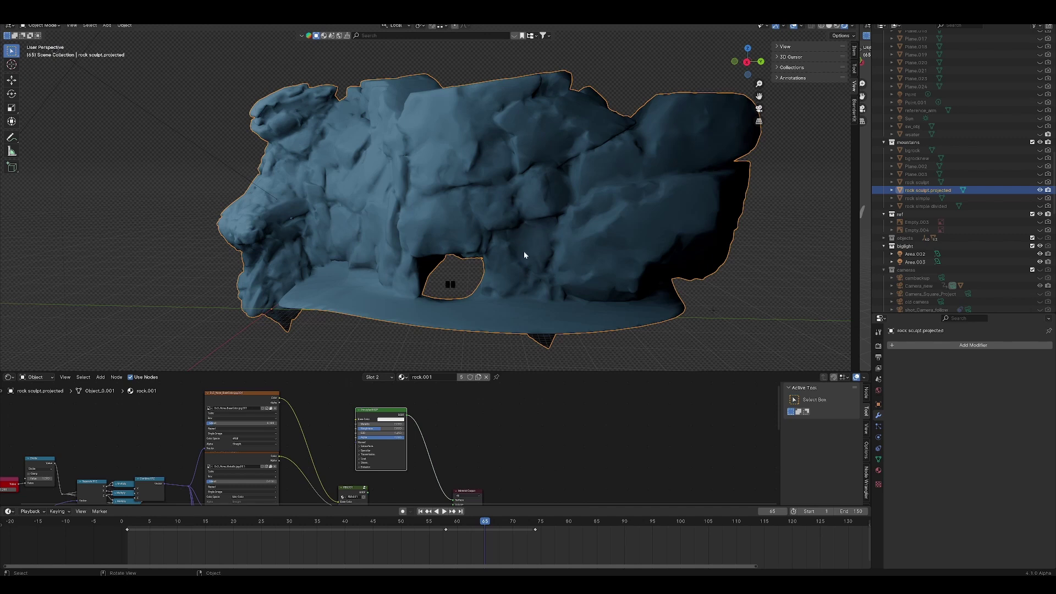
middle_click_drag(509, 237, 541, 241)
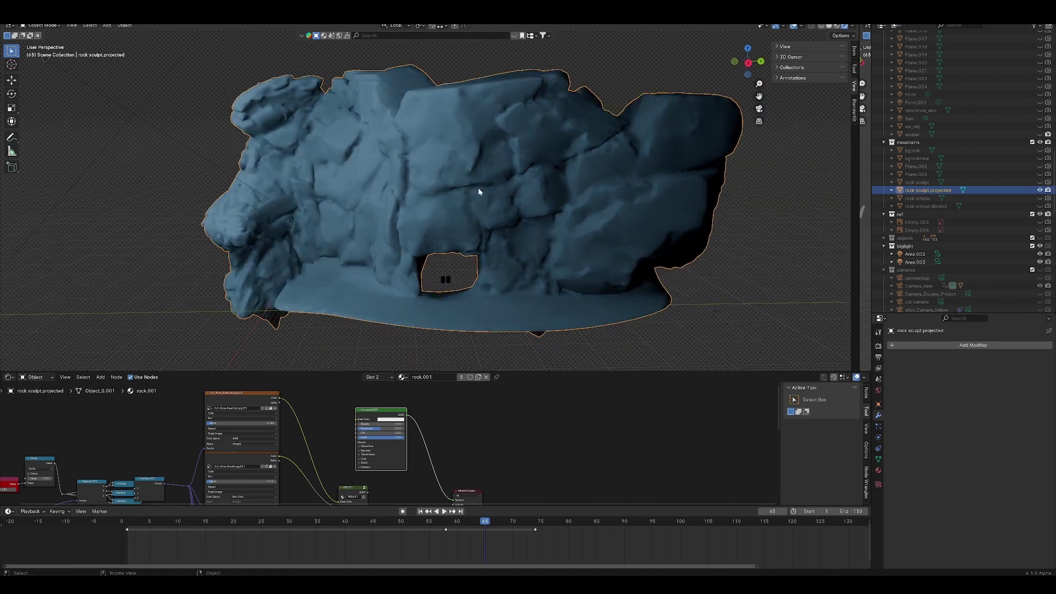
middle_click_drag(478, 192, 315, 194)
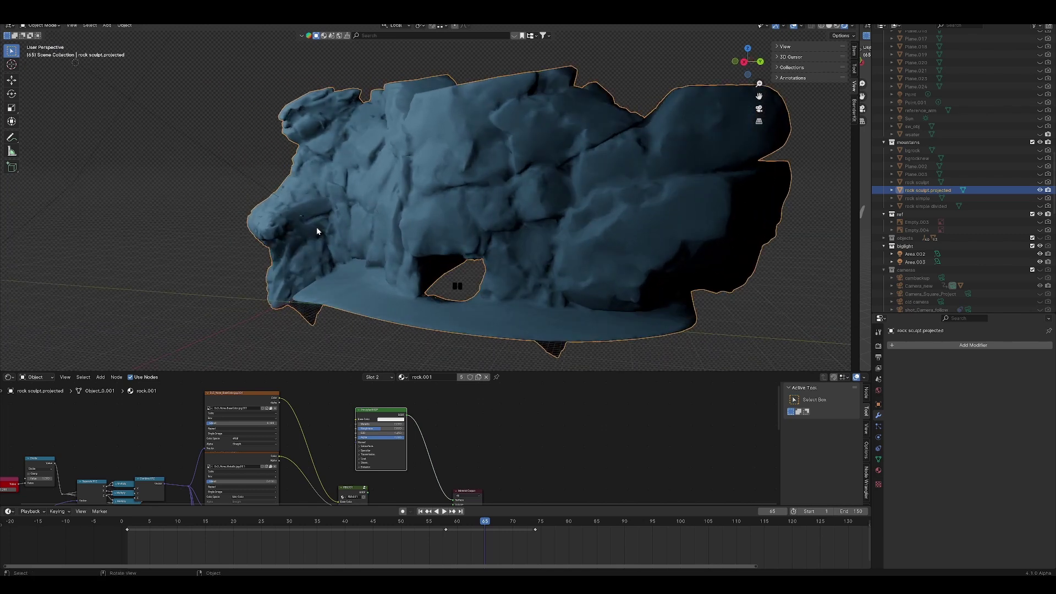
middle_click_drag(347, 235, 455, 221)
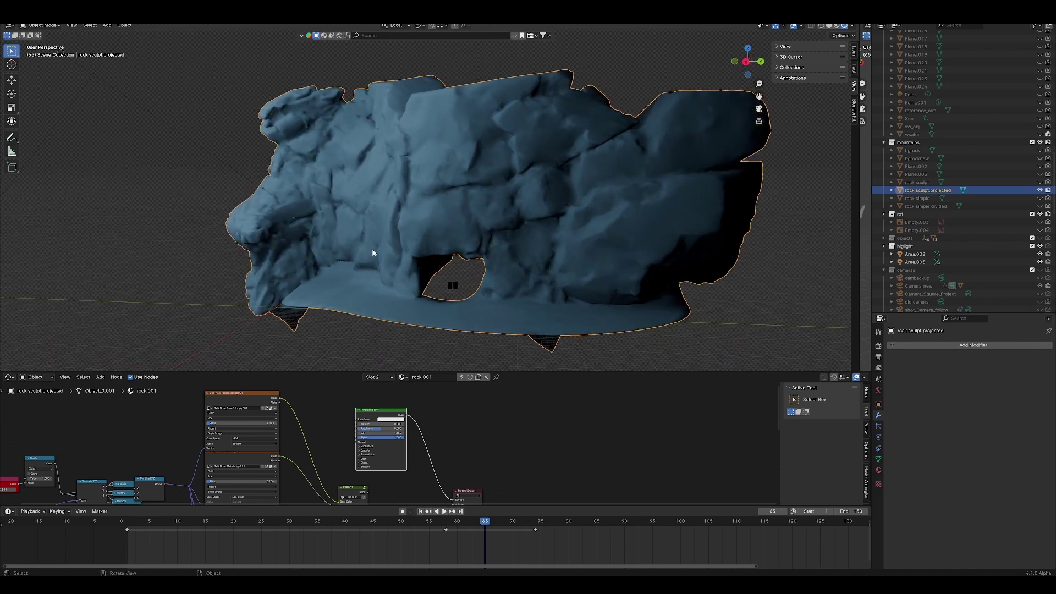
mouse_move(390, 257)
middle_mouse_down()
mouse_move(446, 252)
mouse_move(375, 253)
mouse_move(392, 257)
middle_mouse_up()
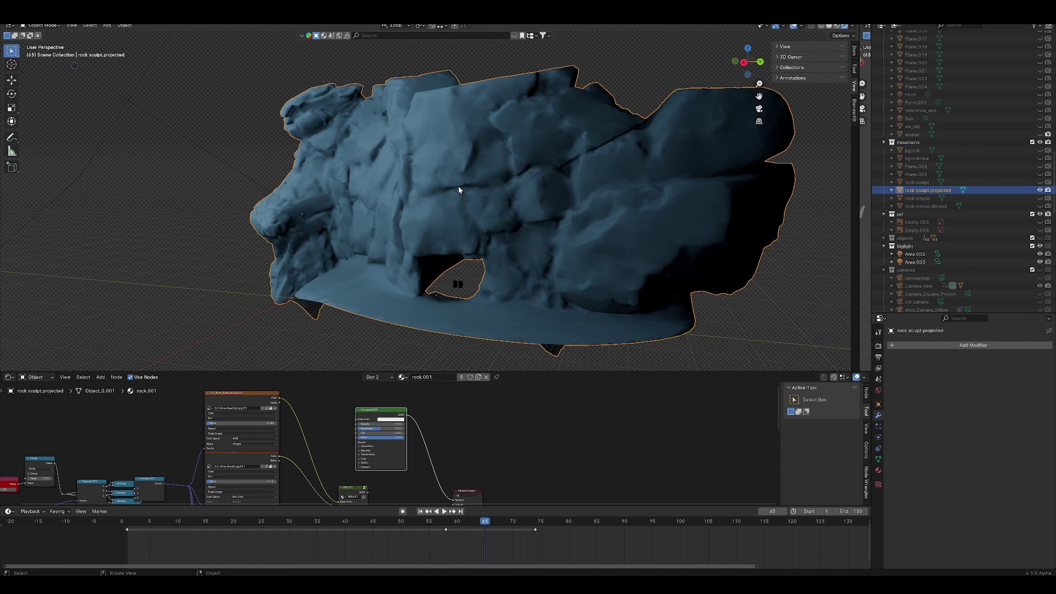
middle_click_drag(459, 189, 360, 196)
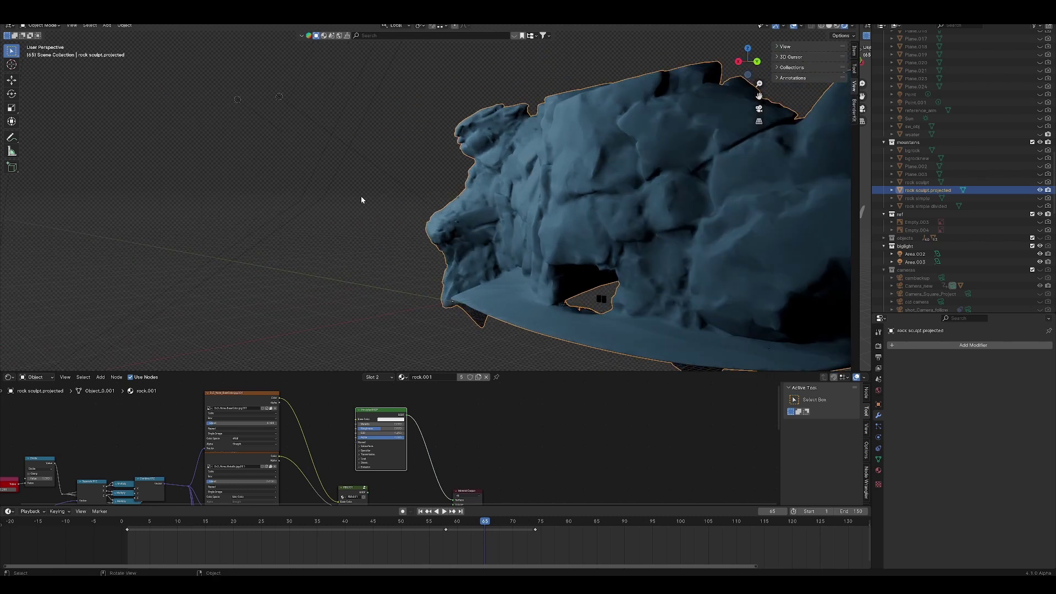
Step: Reposition the Area.002 light and check the shading across the rock sculpt
left_click_drag(346, 120, 398, 134)
key("g")
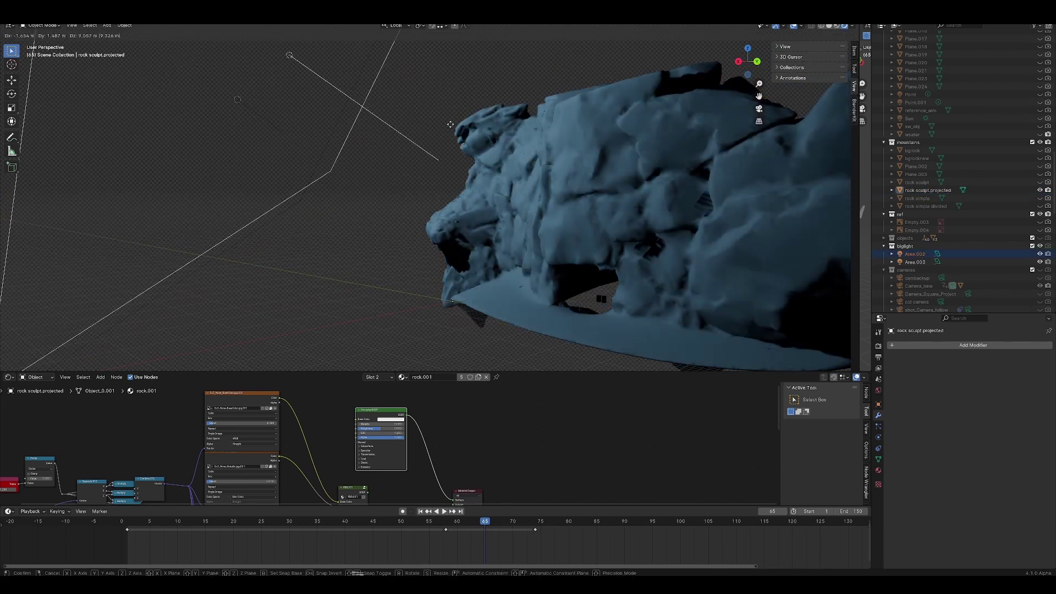
left_click(498, 247)
middle_click_drag(410, 249, 487, 240)
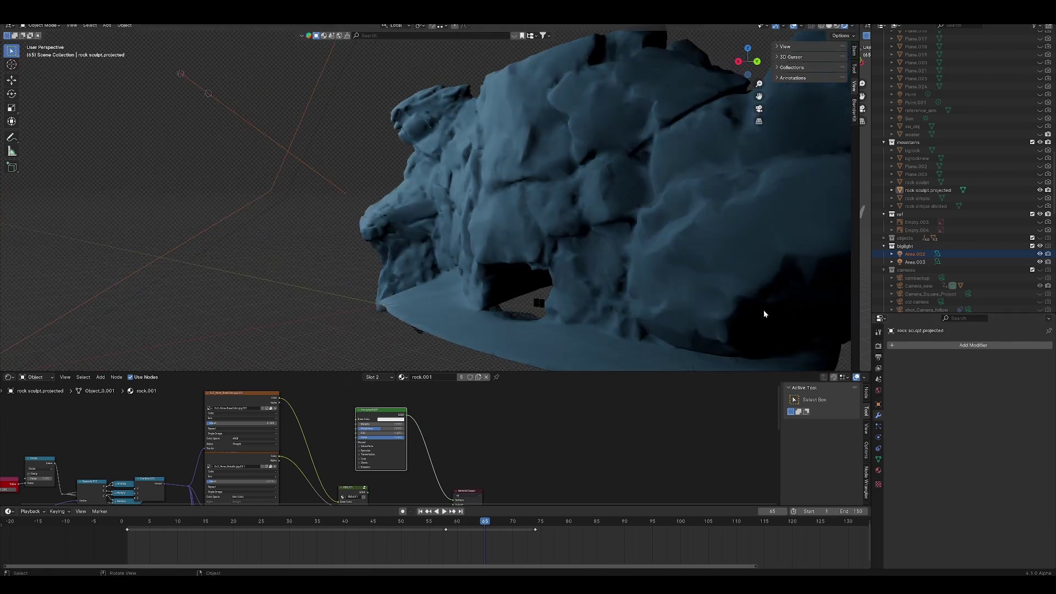
middle_click_drag(766, 313, 435, 228)
Step: Connect the PBR.001 group's BSDF output to the Surface input of the Material Output in the rock.001 material
middle_click_drag(408, 469, 438, 427)
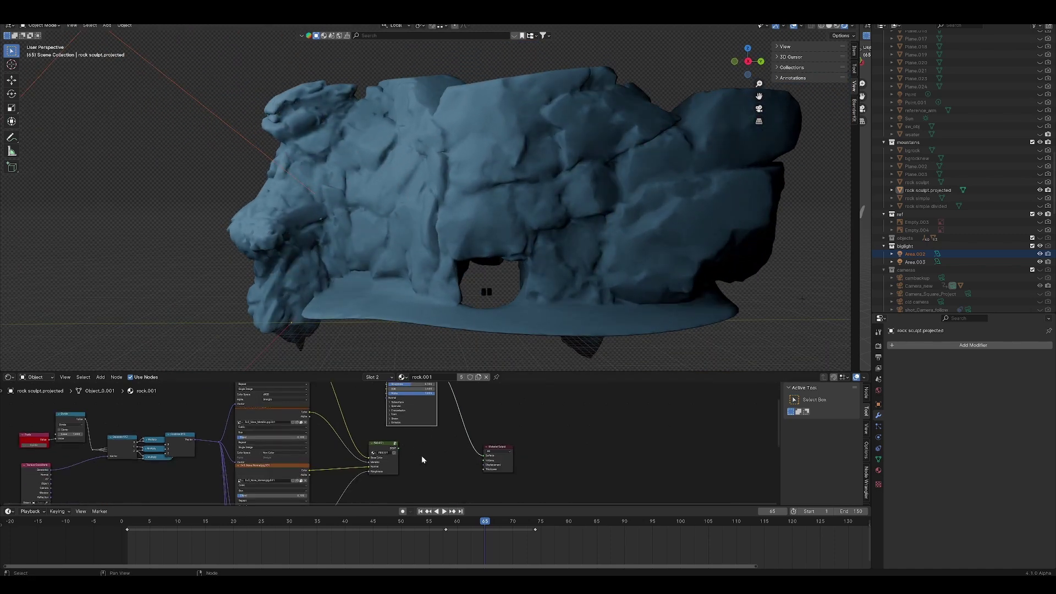
scroll(423, 459, "up", 3)
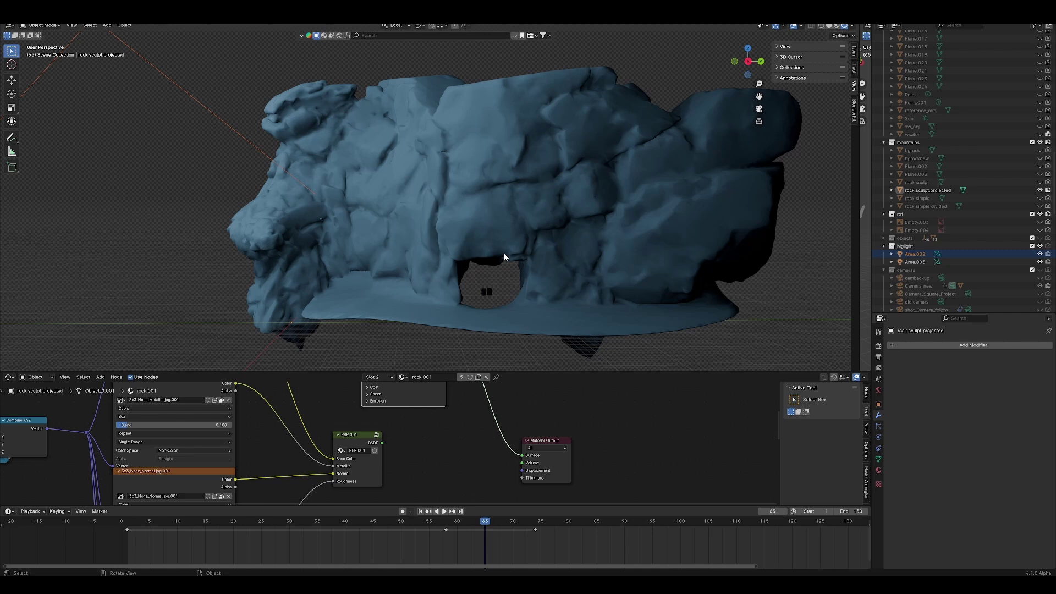
mouse_move(458, 424)
middle_mouse_down()
mouse_move(475, 397)
mouse_move(457, 406)
middle_mouse_up()
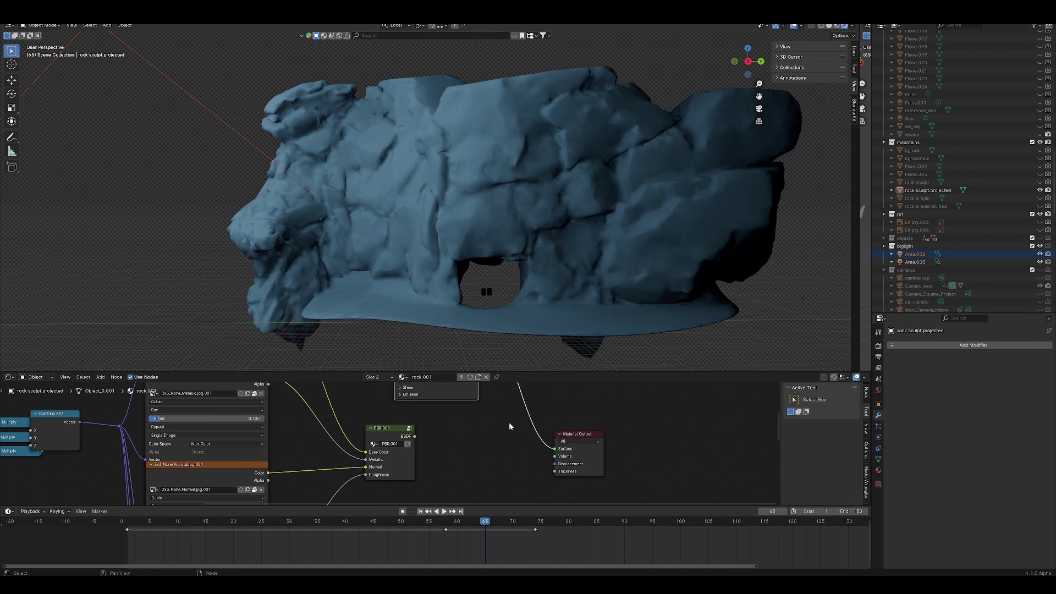
left_click_drag(414, 436, 554, 449)
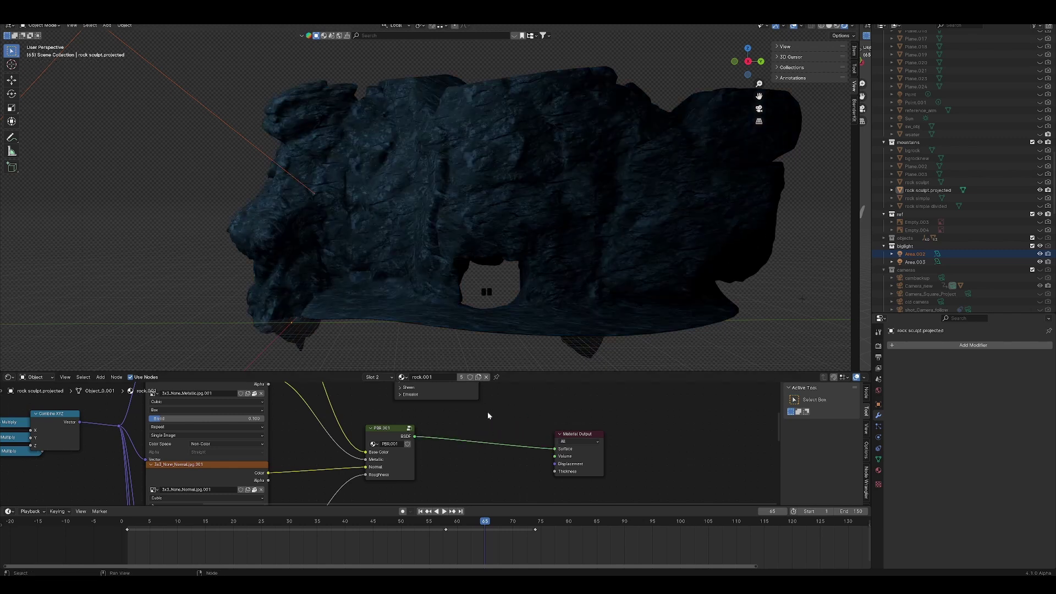
Step: Examine the textured rock surface from several angles together with the box-projected base color image node
mouse_move(471, 288)
middle_mouse_down()
mouse_move(438, 296)
mouse_move(517, 290)
mouse_move(492, 287)
middle_mouse_up()
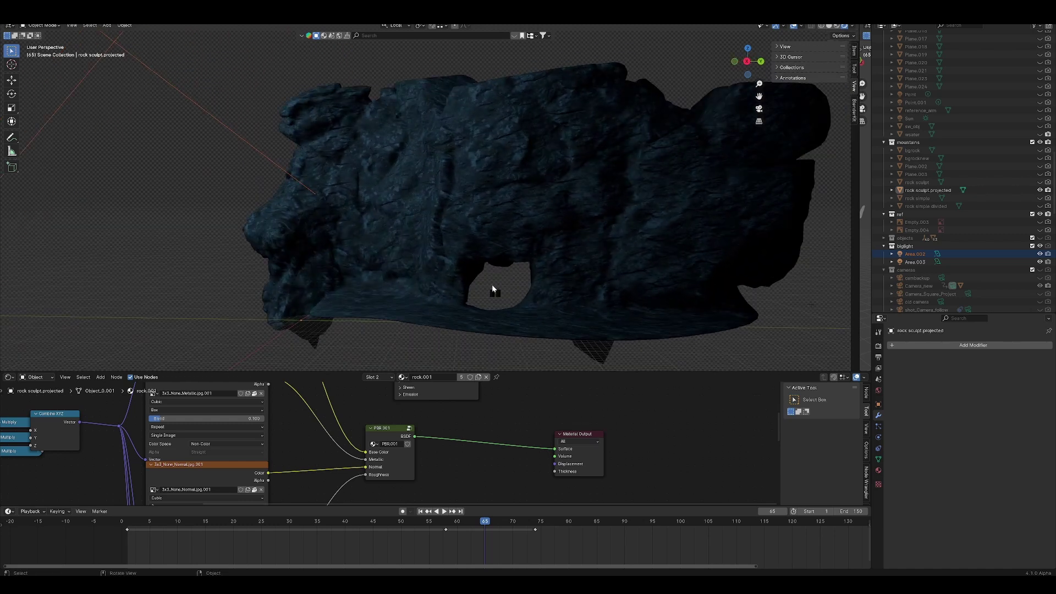
middle_click_drag(253, 397, 370, 412)
middle_click_drag(320, 386, 436, 448)
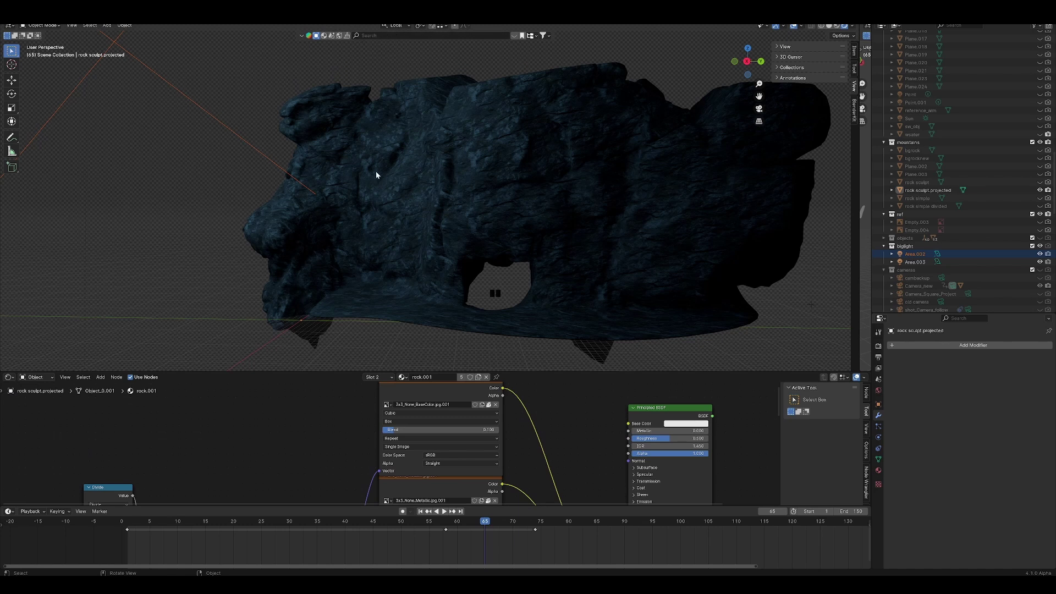
middle_click_drag(395, 96, 391, 170)
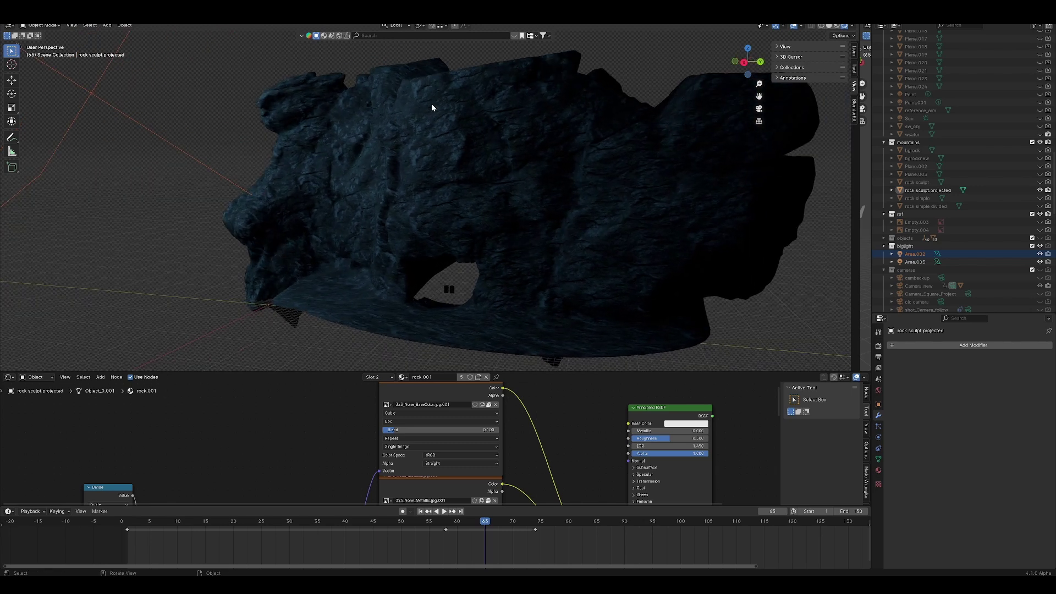
middle_click_drag(457, 177, 423, 51)
middle_click_drag(391, 223, 386, 208)
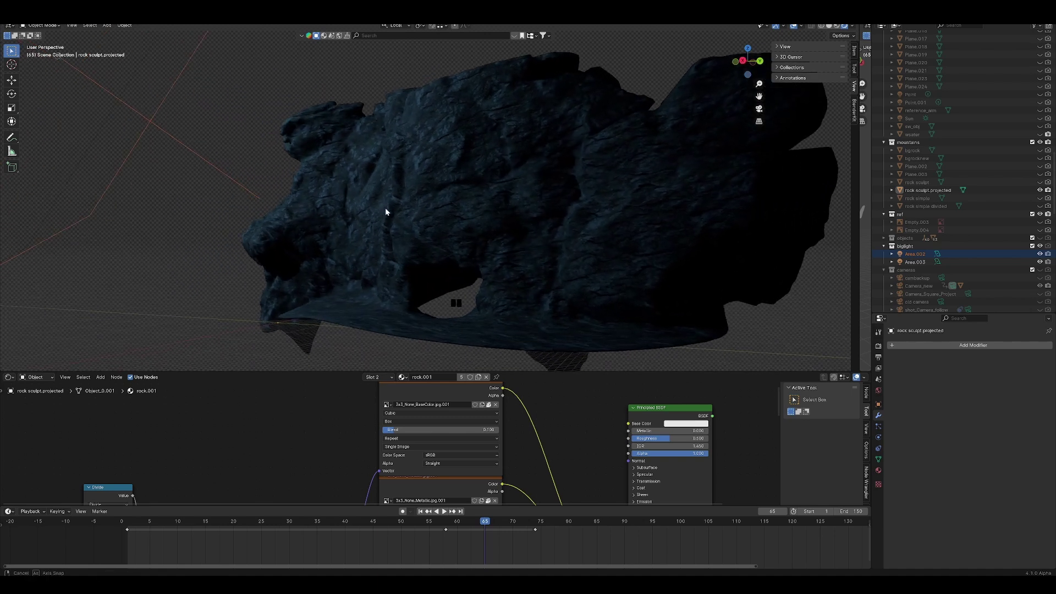
left_click(500, 273)
key("r")
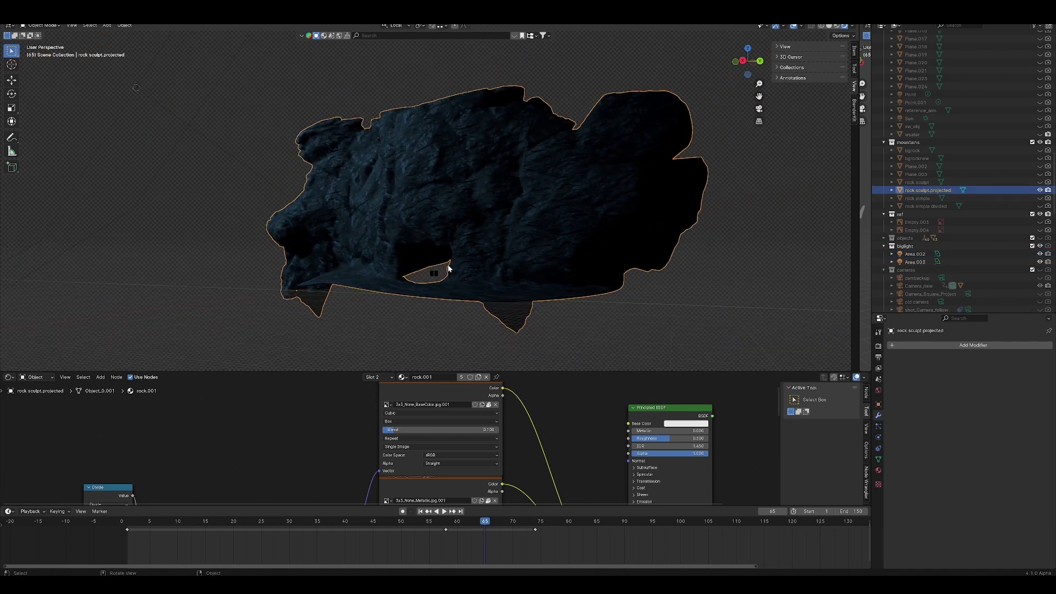
Step: Look over the UV mapping options for the rock sculpt's mesh in edit mode and return to object mode
left_click(459, 222)
key("Tab")
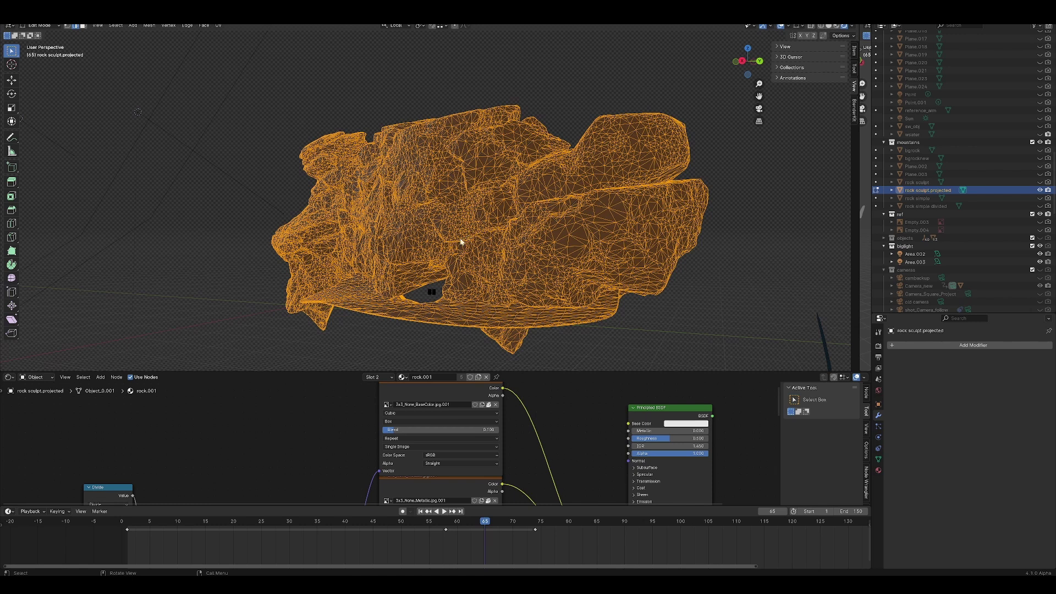
key("u")
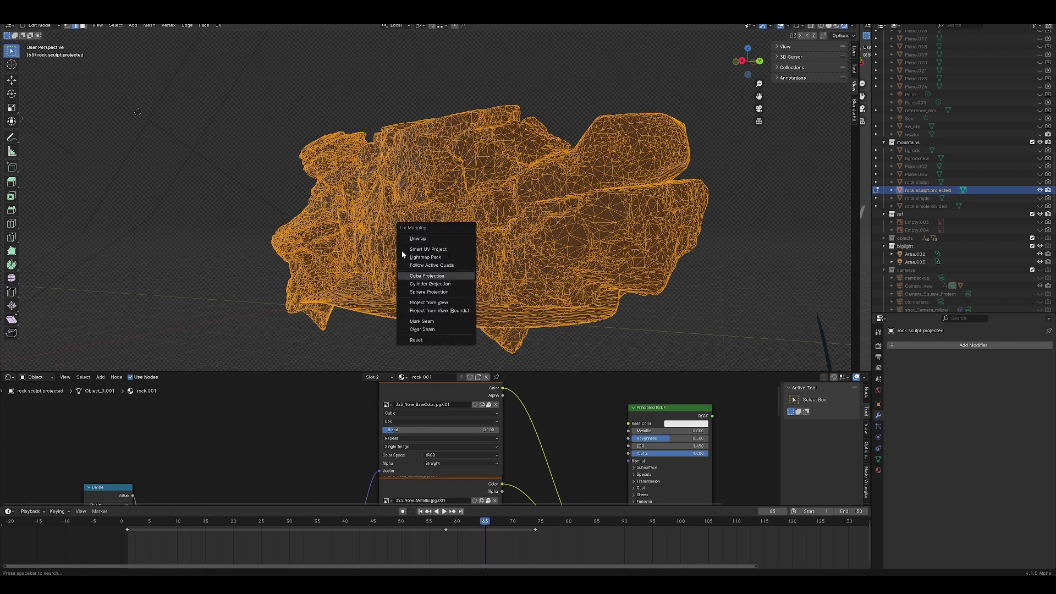
left_click(454, 303)
key("Tab")
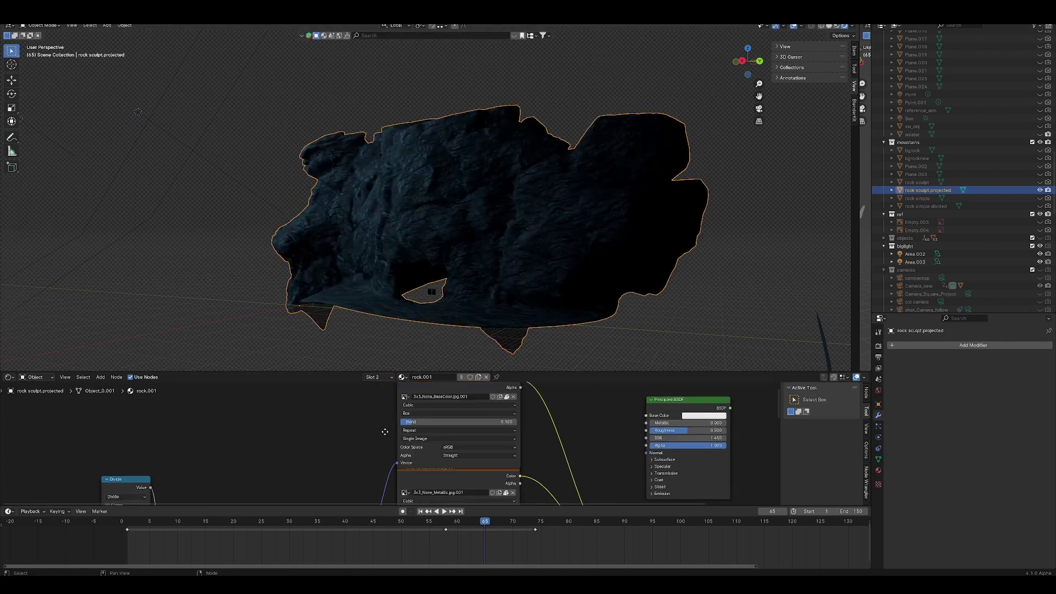
Step: Examine the Scale, Divide, Separate XYZ, Multiply and Combine XYZ nodes that drive the rock's texture coordinates
mouse_move(231, 484)
middle_mouse_down()
mouse_move(409, 440)
mouse_move(379, 468)
middle_mouse_up()
left_click_drag(383, 406, 243, 480)
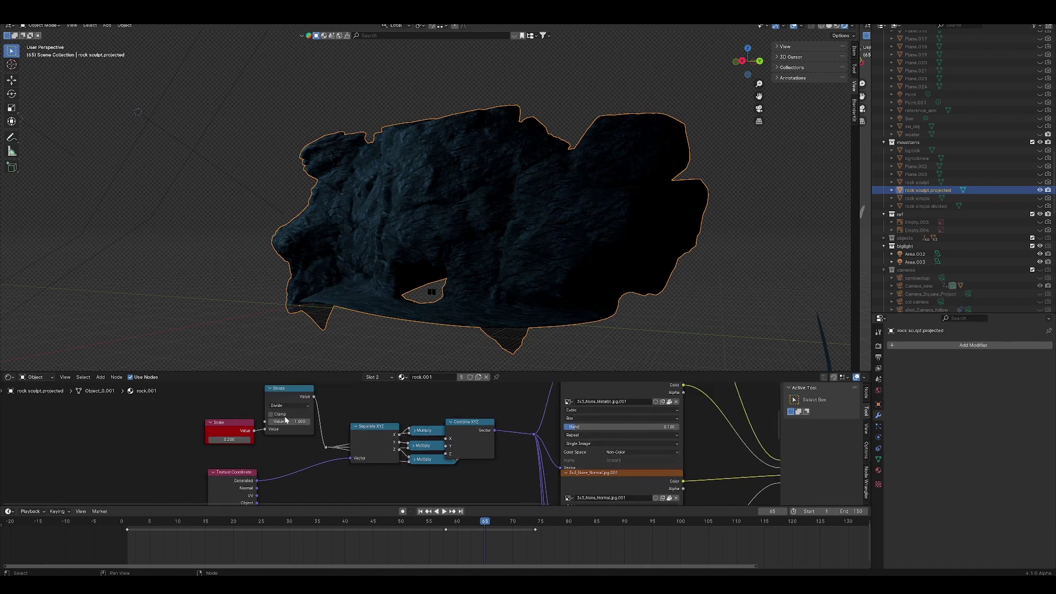
left_click_drag(317, 435, 461, 453)
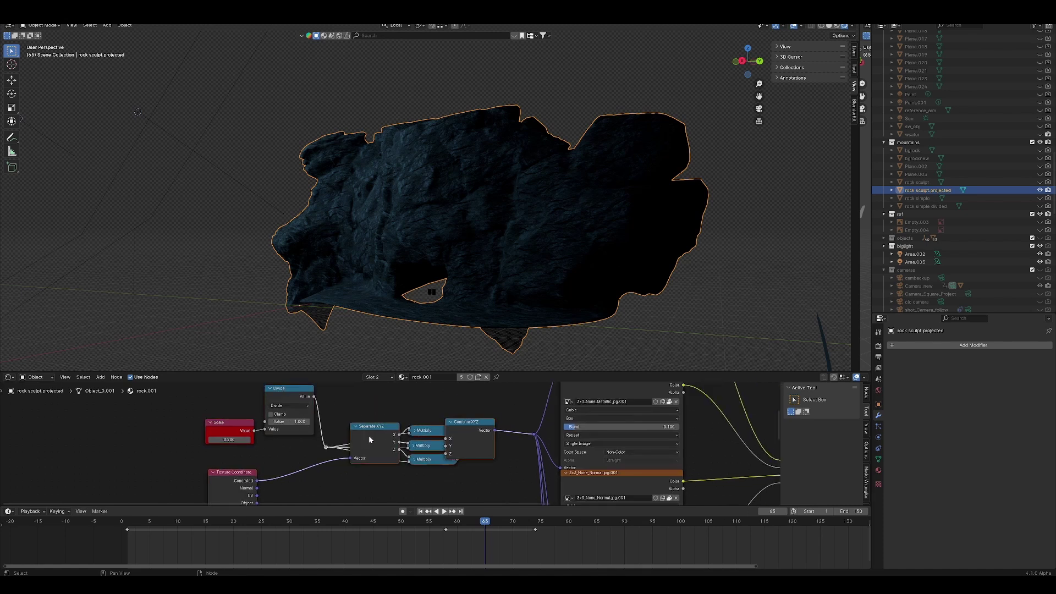
left_click(402, 431)
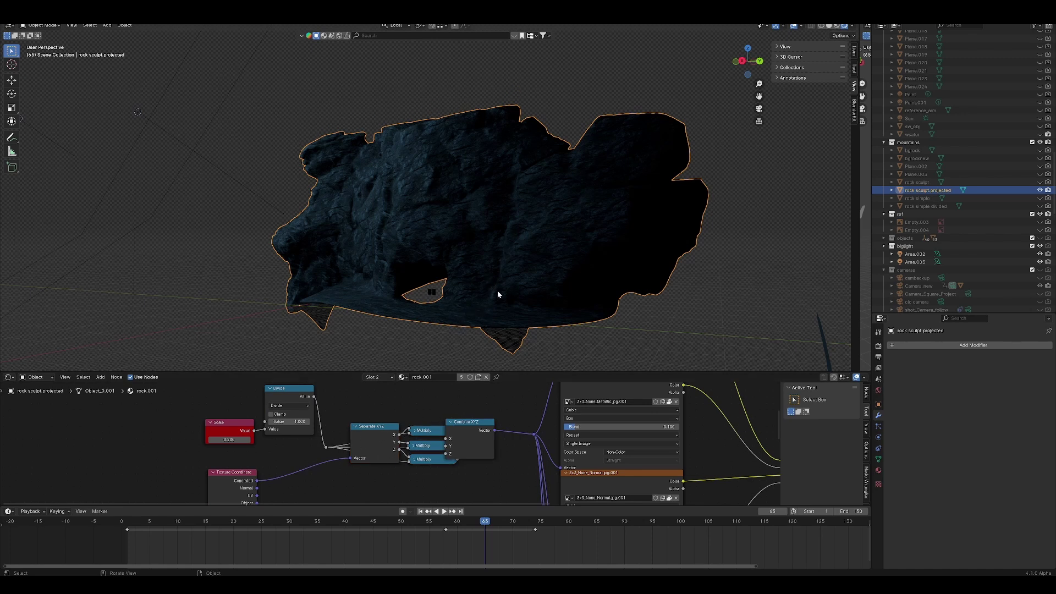
Step: Examine the projected rock texture on the cliff face, ledge and cave opening from near and far
mouse_move(497, 291)
middle_mouse_down()
mouse_move(537, 294)
mouse_move(409, 266)
mouse_move(495, 276)
middle_mouse_up()
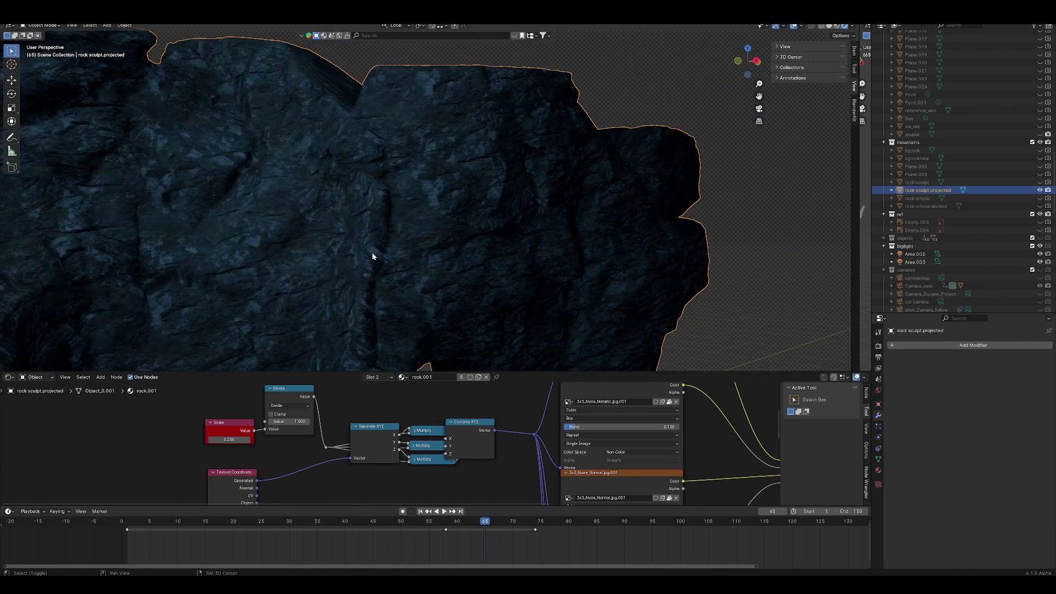
middle_click_drag(372, 255, 364, 232)
middle_click_drag(454, 211, 436, 187)
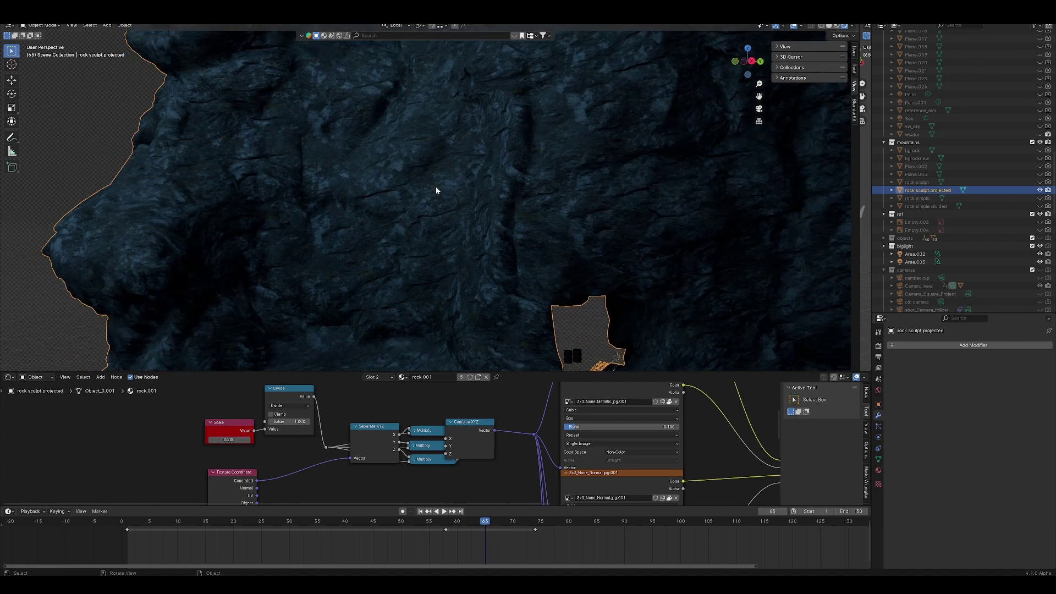
middle_click_drag(472, 221, 444, 165)
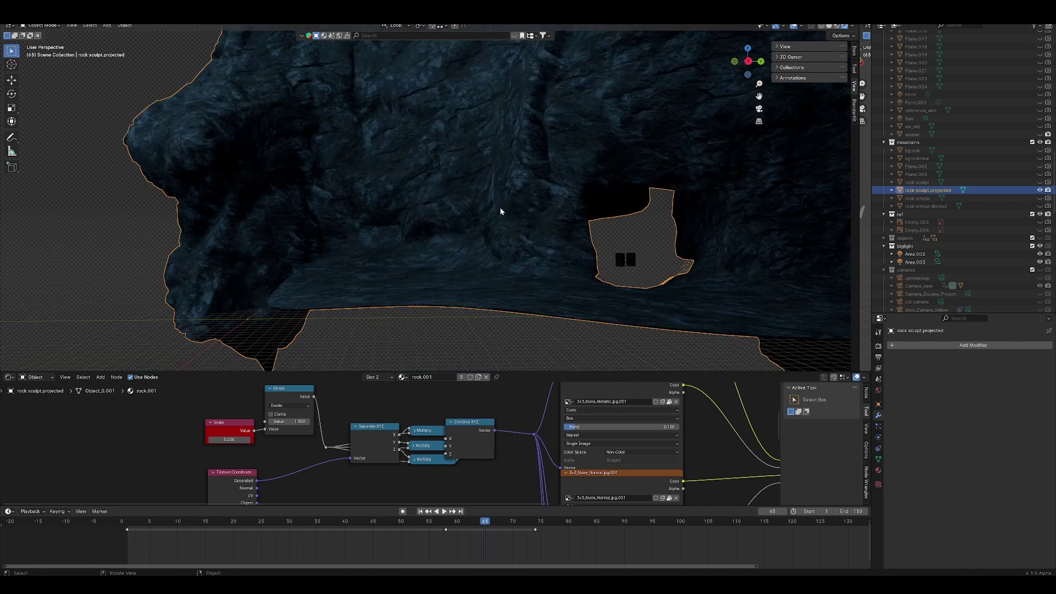
middle_click_drag(500, 206, 453, 190)
middle_click_drag(509, 124, 389, 186, "shift")
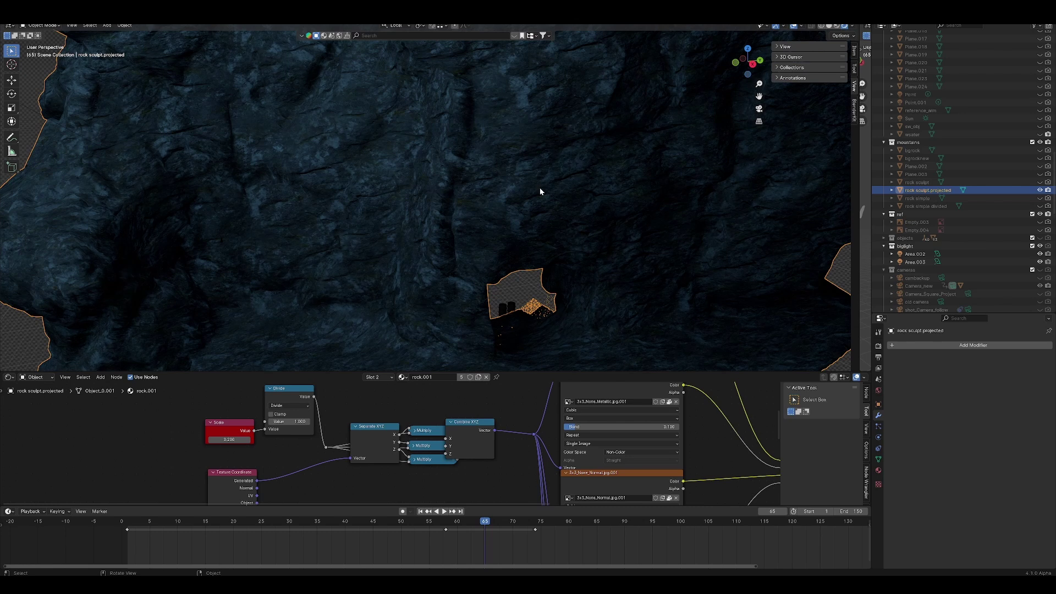
middle_click_drag(540, 188, 532, 201)
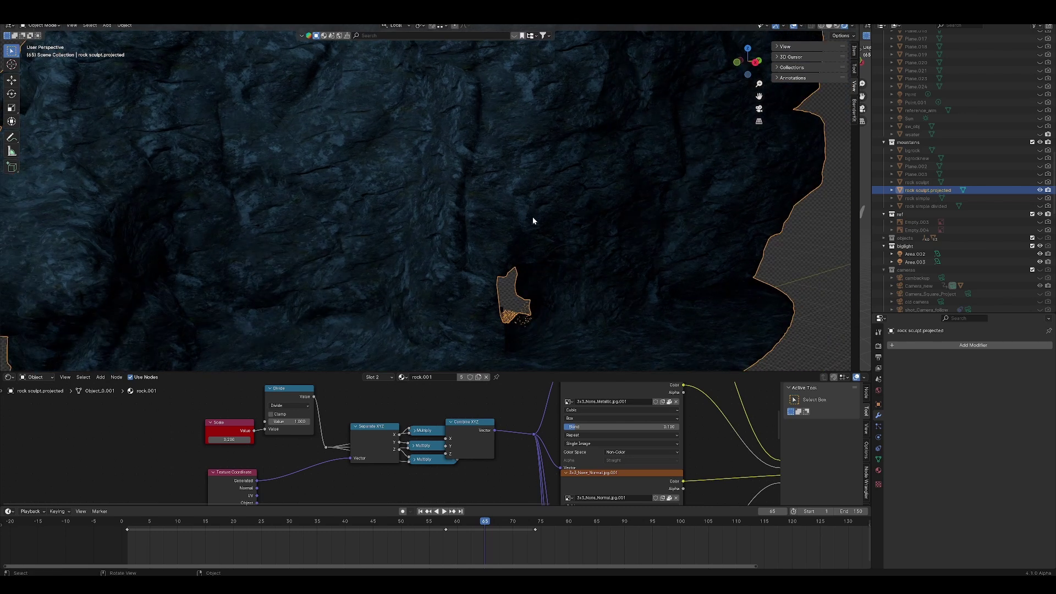
middle_click_drag(519, 189, 526, 202)
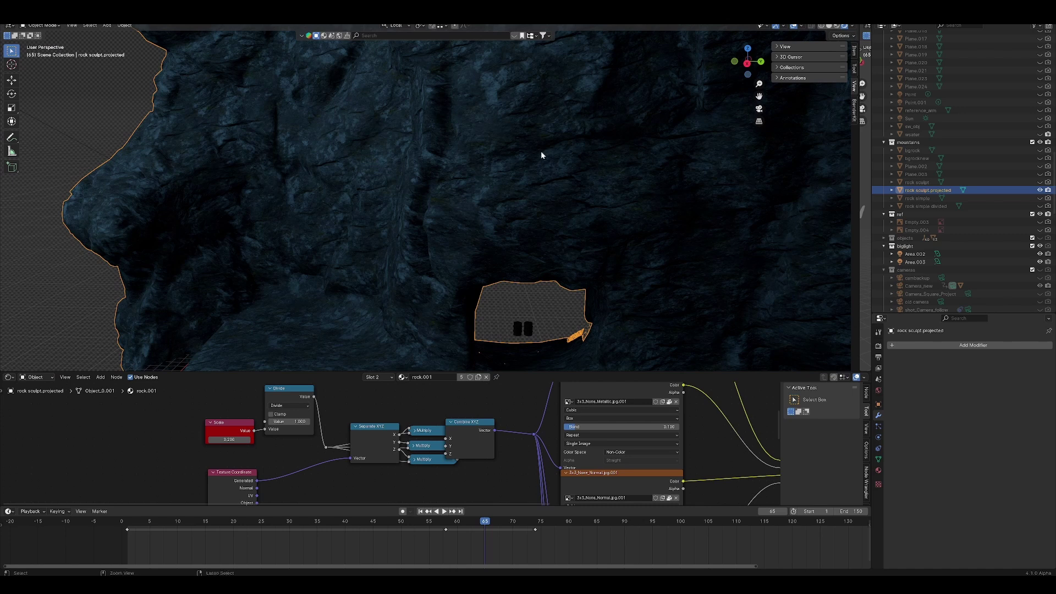
middle_click_drag(540, 150, 428, 221, "ctrl")
middle_click_drag(451, 226, 340, 193, "ctrl")
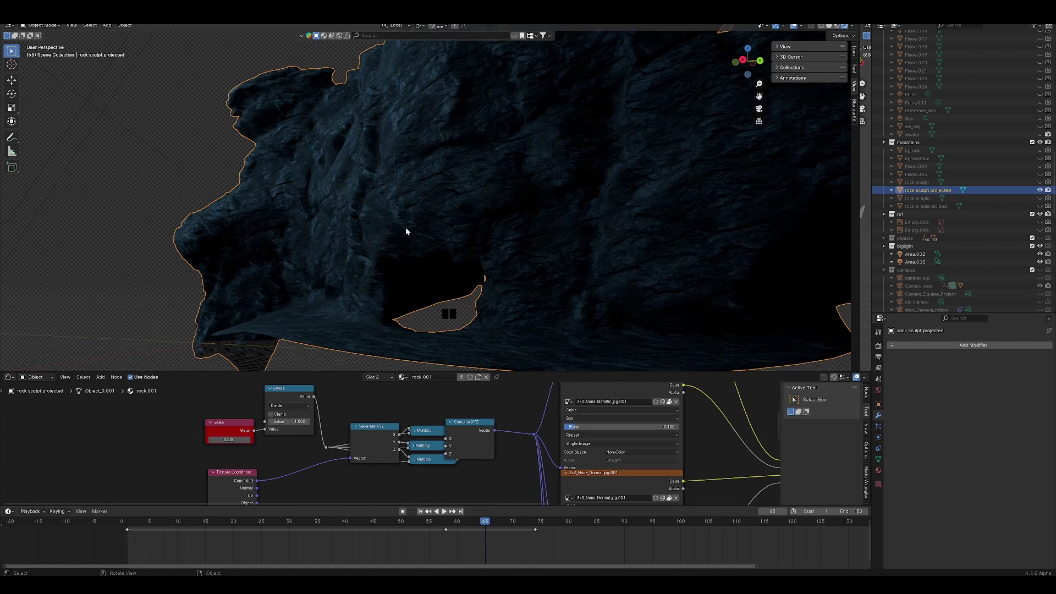
middle_click_drag(405, 231, 450, 216)
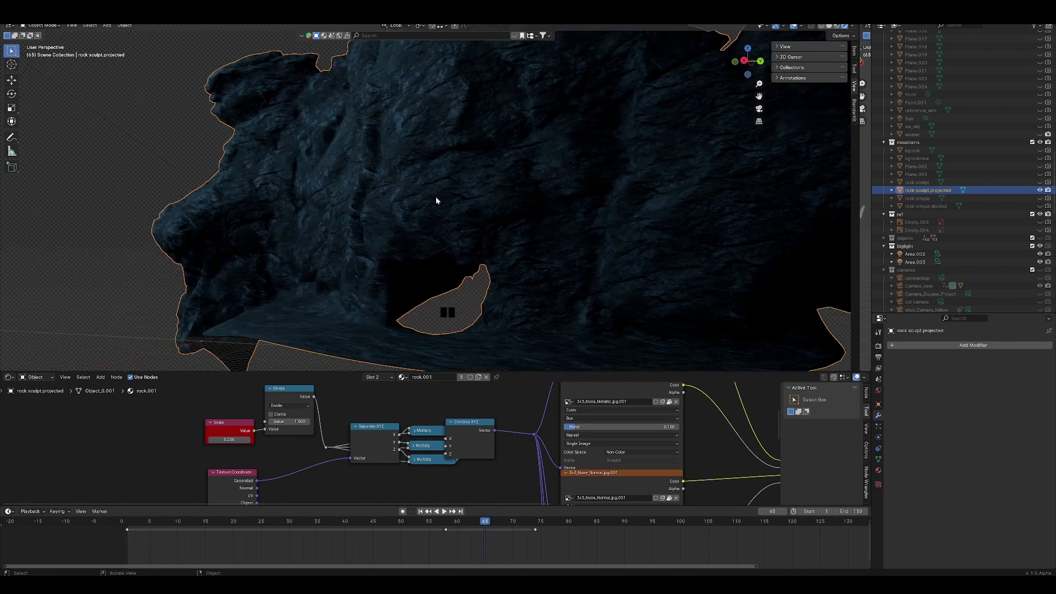
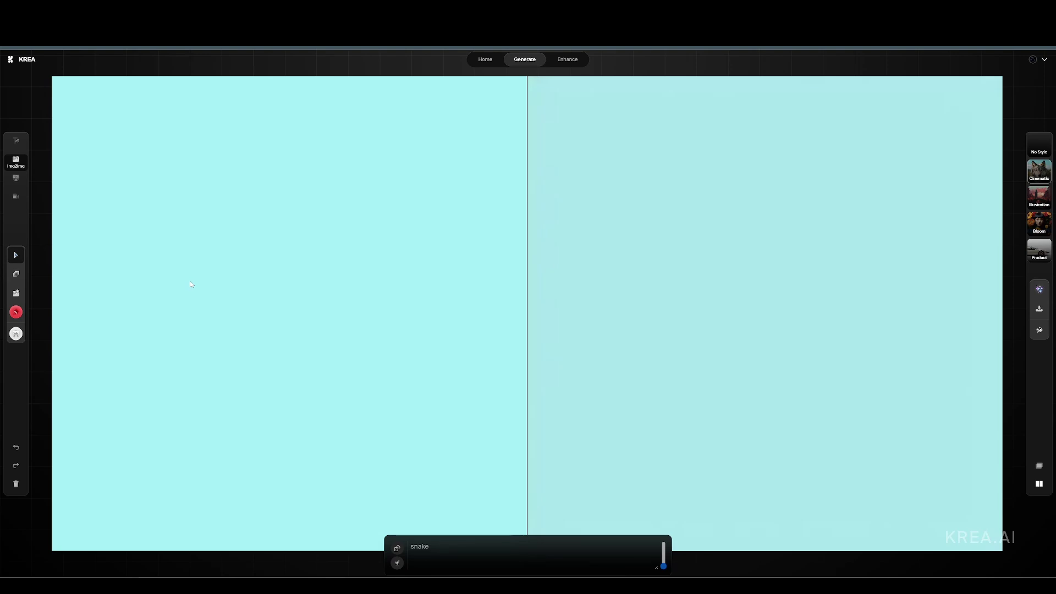
Step: Switch to KREA, paint a red wavy stroke for the snake prompt, and try the AI strength at high and low values
left_click(15, 311)
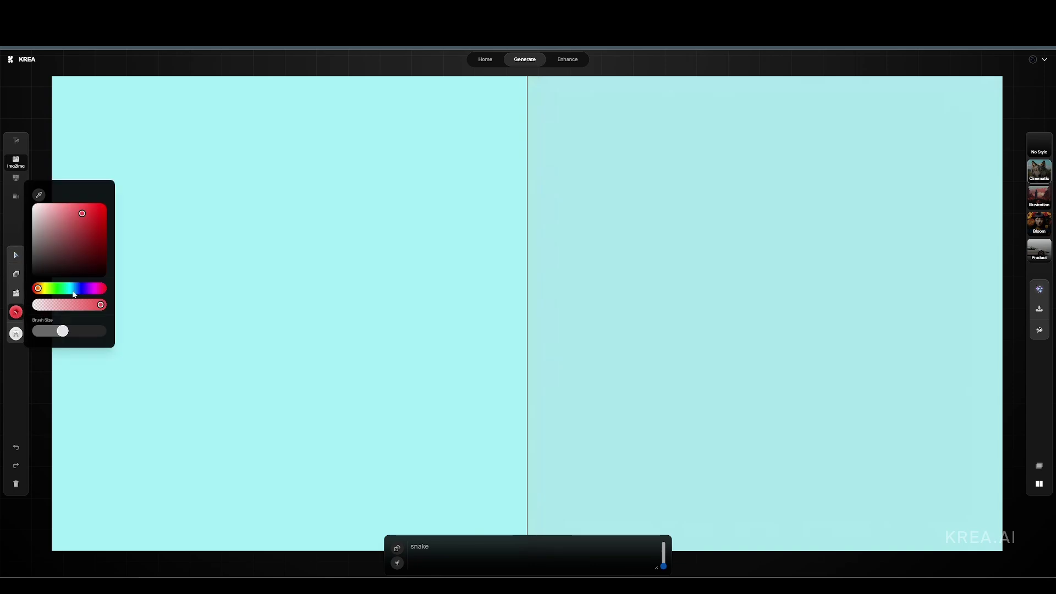
left_click_drag(207, 326, 428, 228)
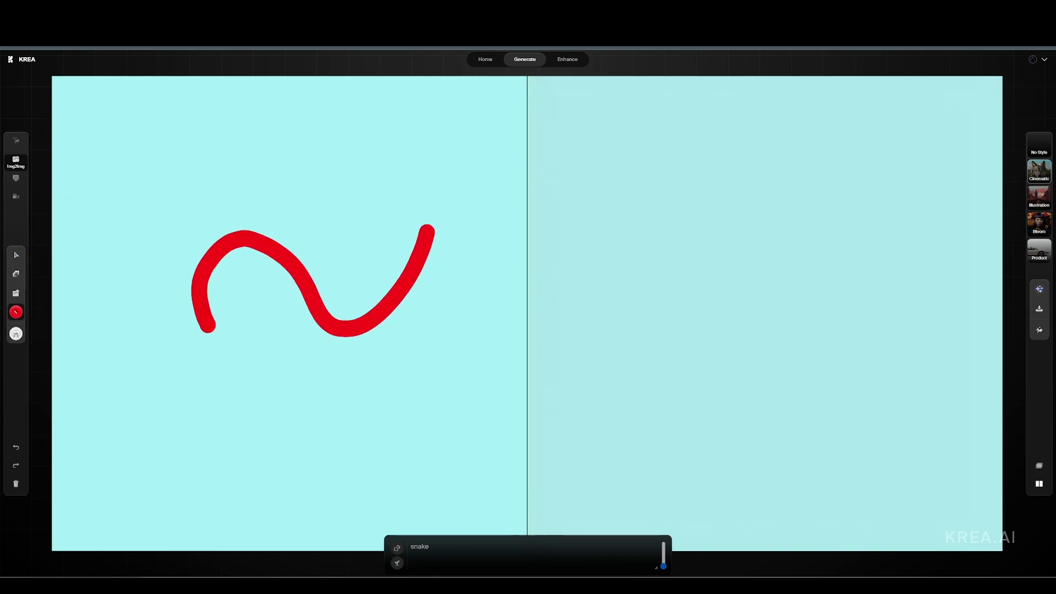
left_click_drag(663, 565, 664, 548)
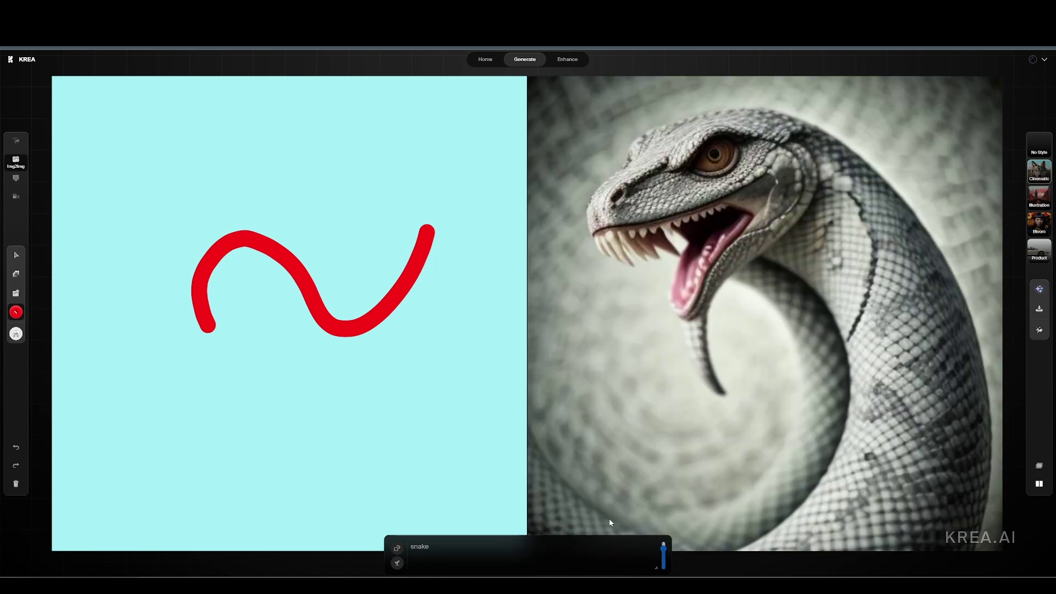
mouse_move(663, 546)
left_mouse_down()
mouse_move(663, 554)
mouse_move(663, 545)
left_mouse_up()
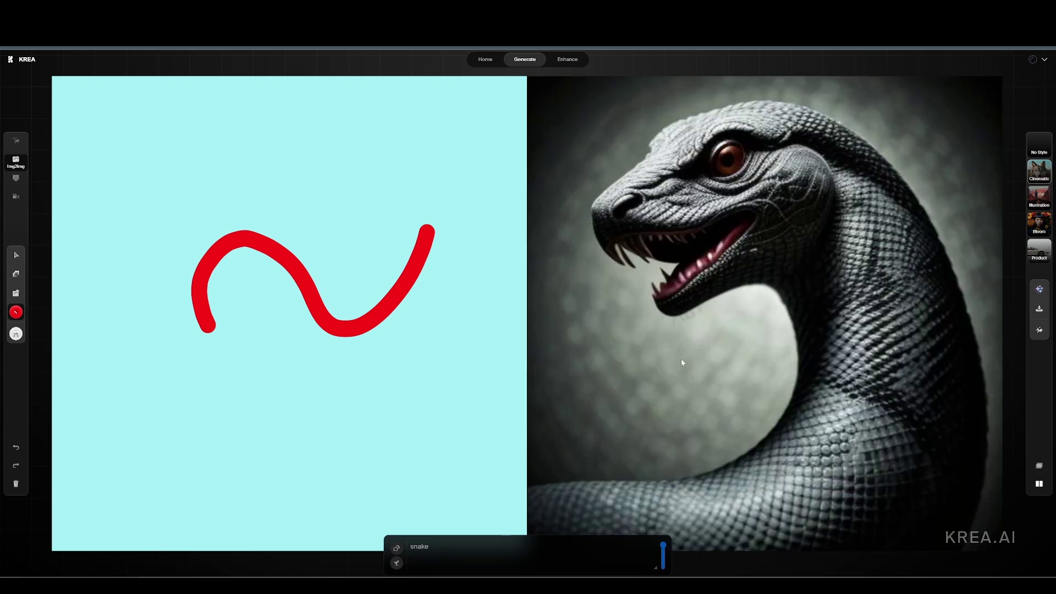
left_click_drag(663, 545, 663, 563)
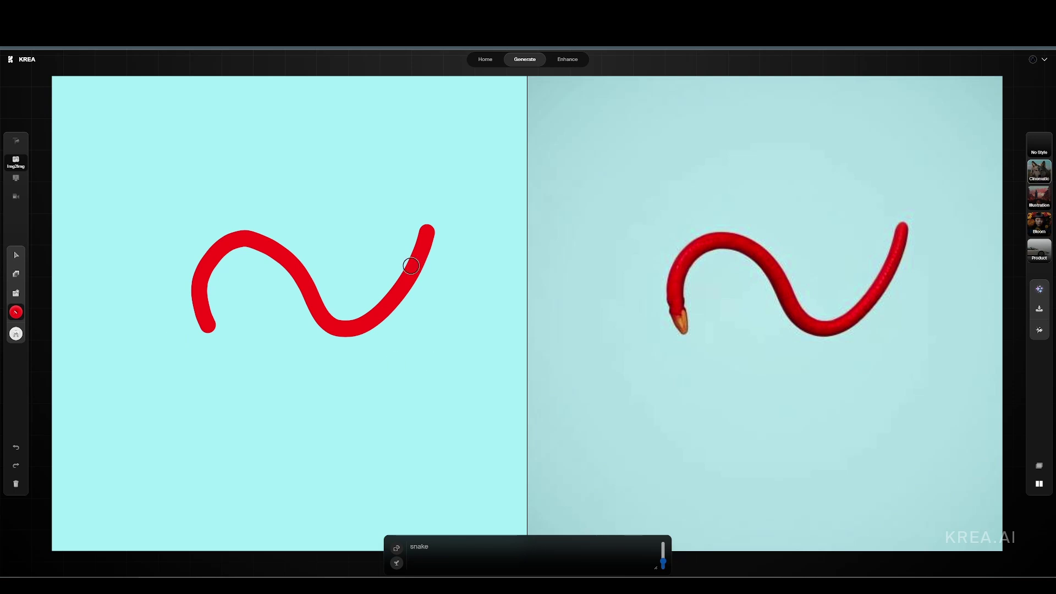
Step: Replace the red stroke with the dark cliff render image and enlarge the image to the full canvas height
key("ctrl+z")
key("ctrl+z")
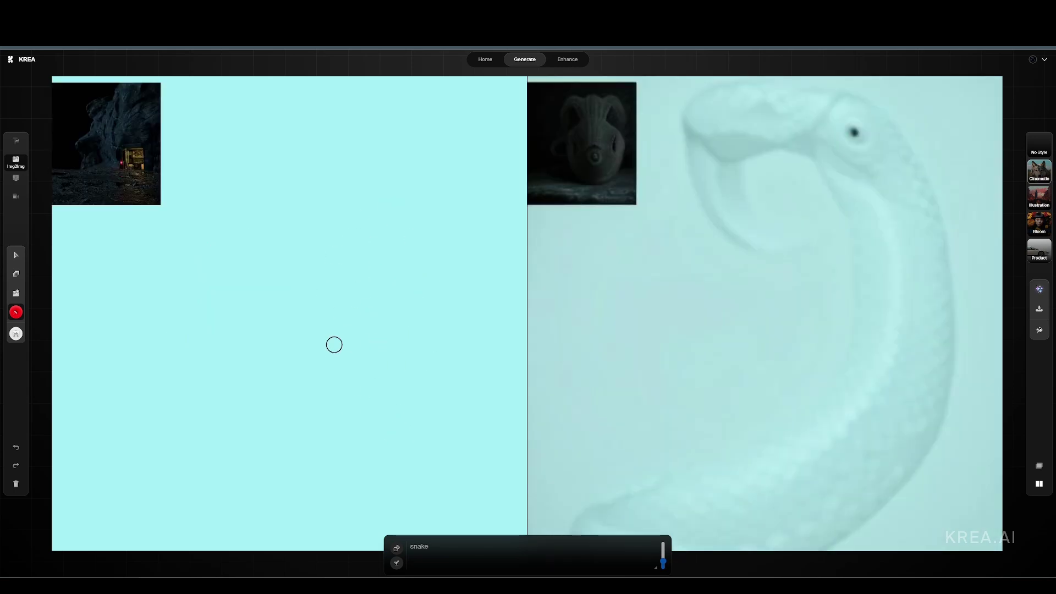
left_click(465, 542)
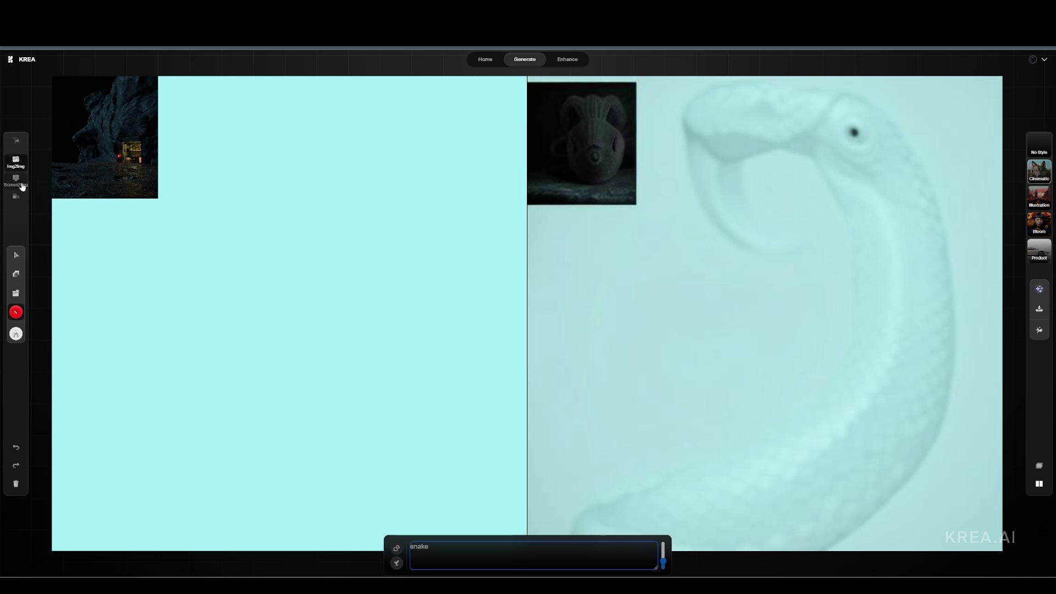
left_click(15, 255)
left_click(12, 258)
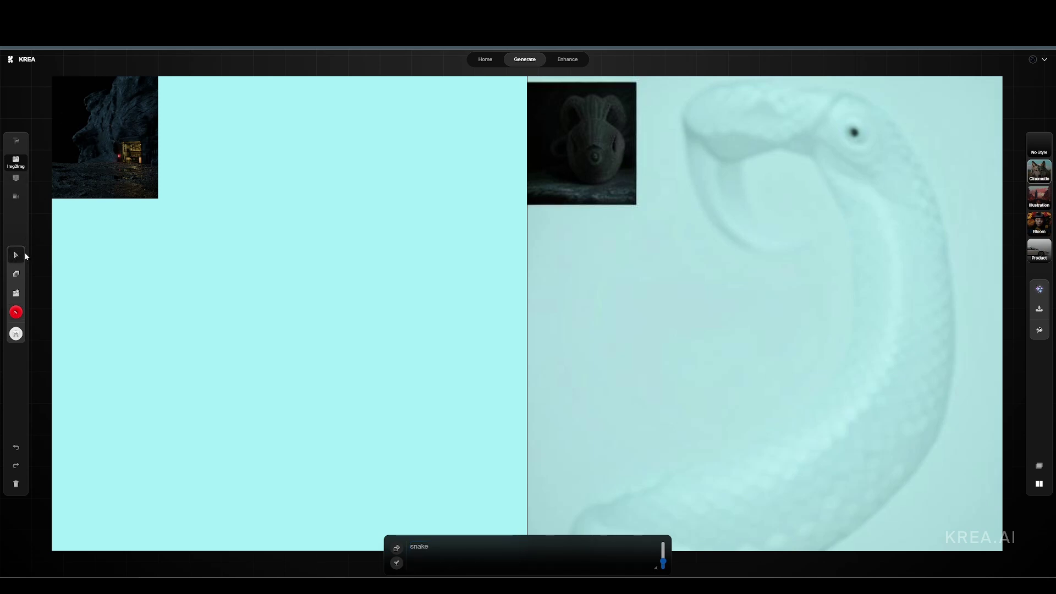
left_click(120, 170)
left_click_drag(130, 172, 516, 534)
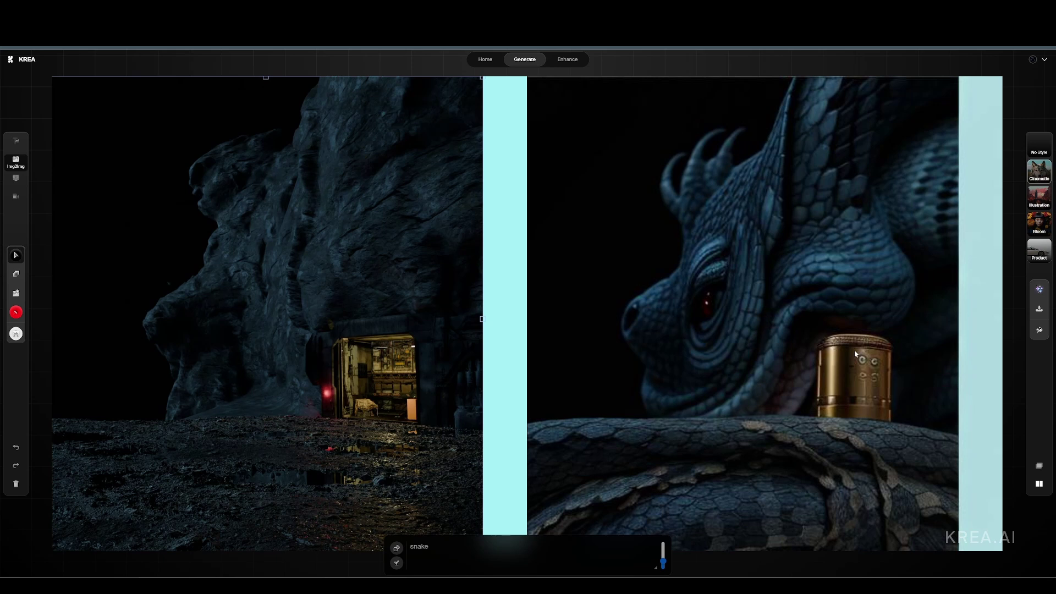
Step: Change the prompt from snake to "rocky cliffside, detailed, cracks"
left_click(429, 547)
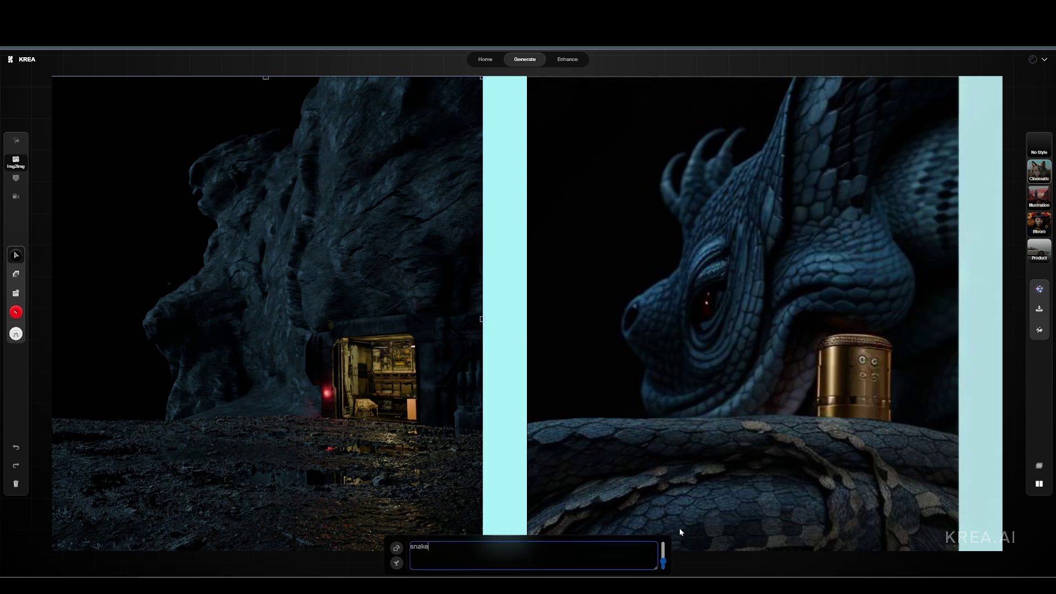
key("ctrl+a")
type("rocky cliffside, detai")
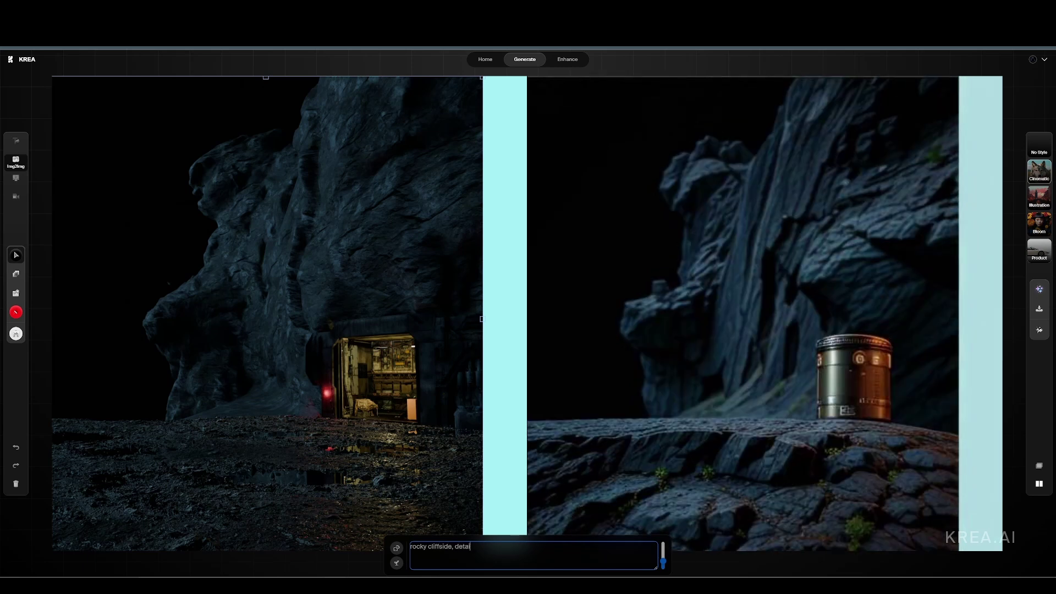
type("led, cracks,")
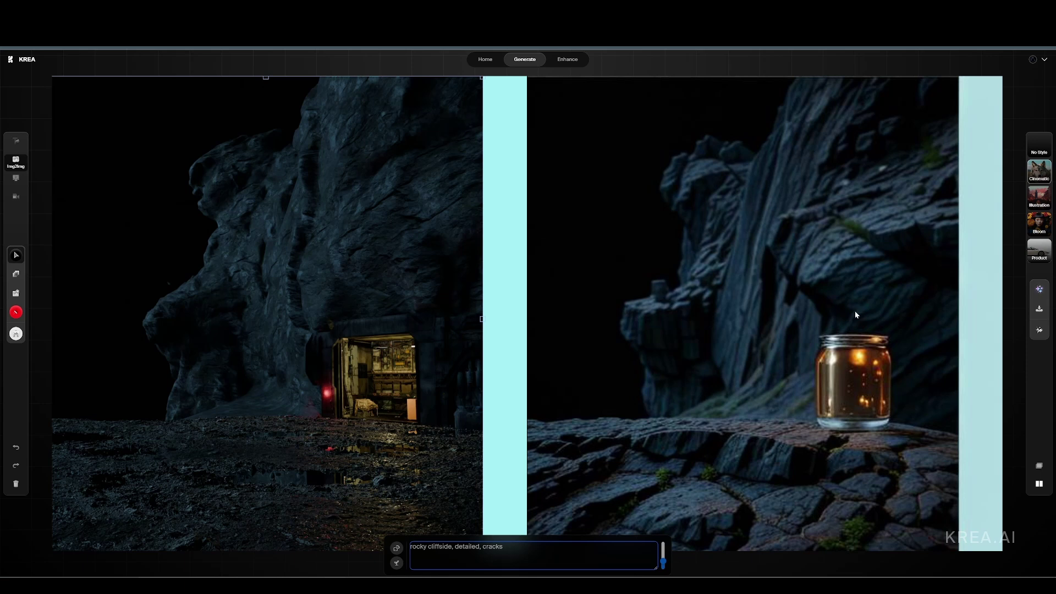
Step: Lower the AI strength to its minimum and generate new variations of the cliff image
left_click(664, 563)
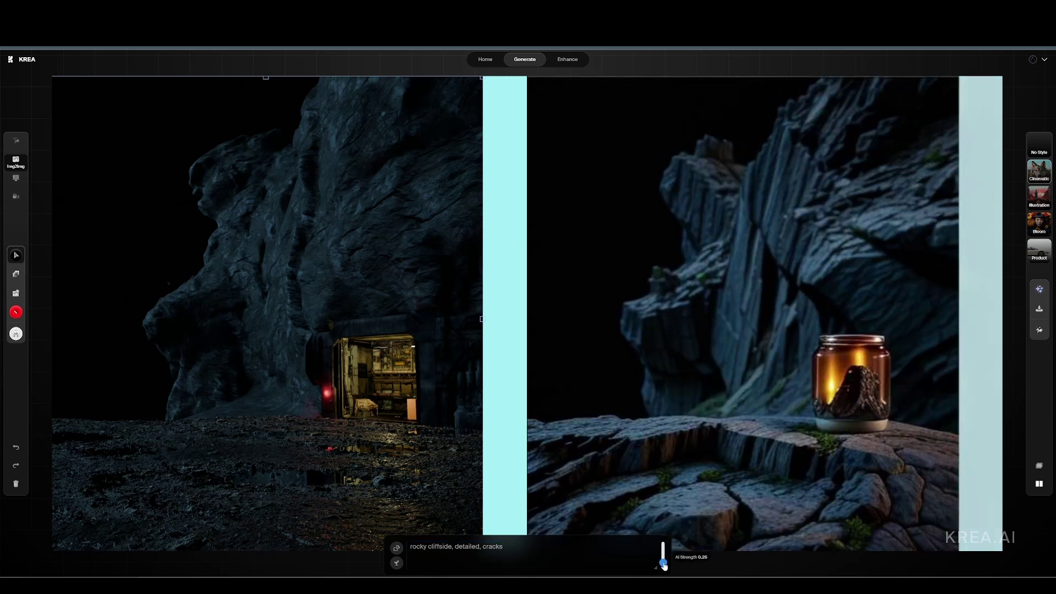
left_click_drag(664, 563, 664, 566)
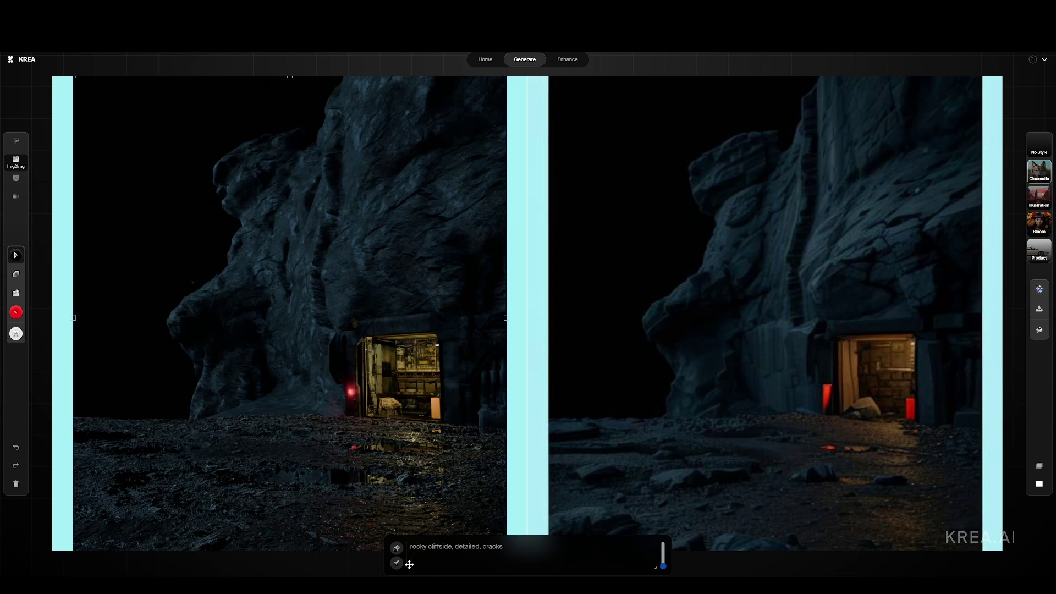
left_click(397, 561)
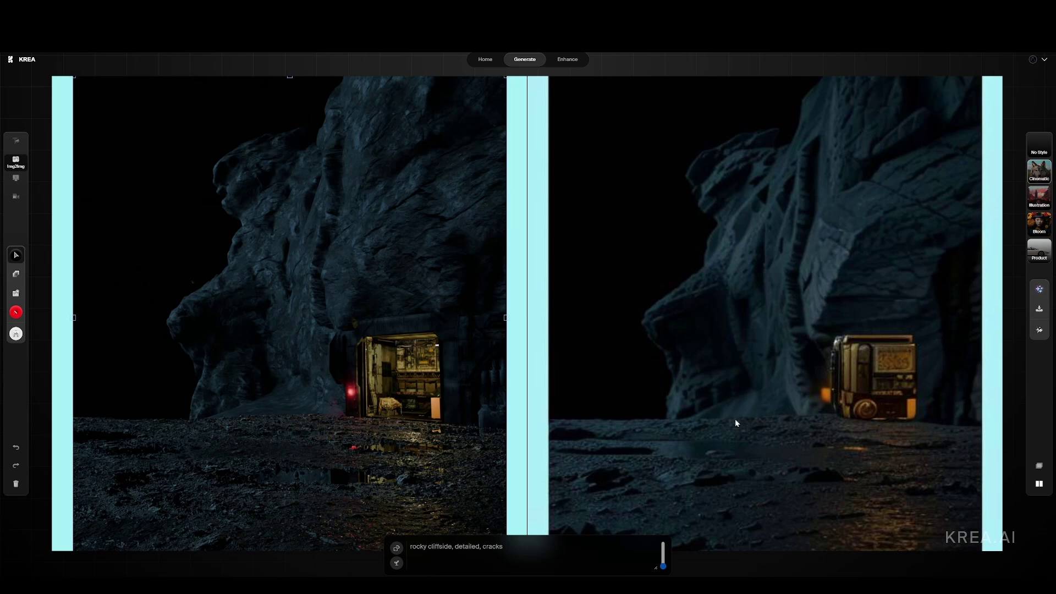
left_click(397, 562)
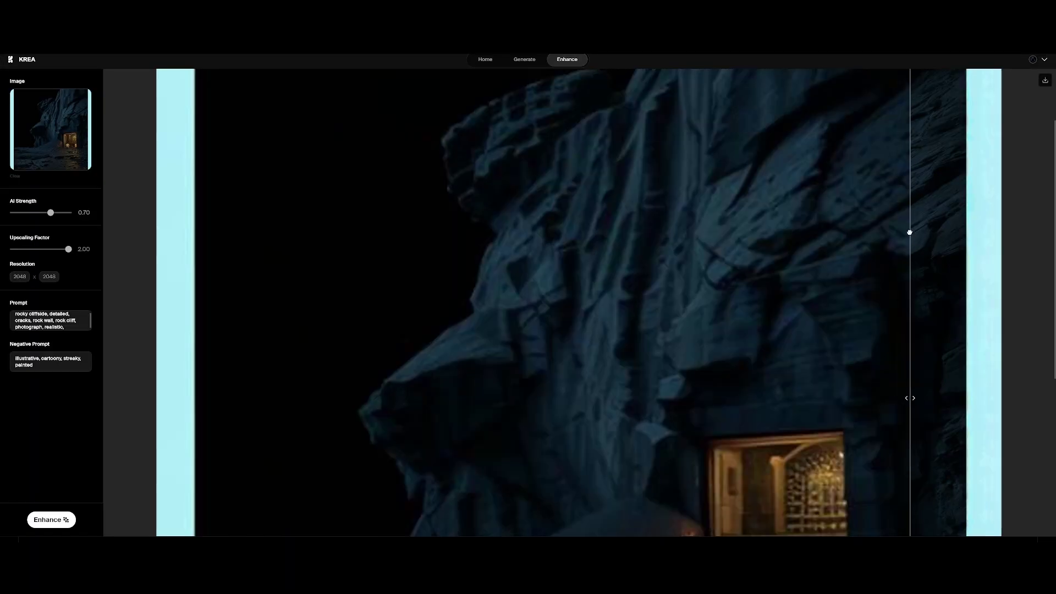
Step: Compare the cliff image before and after enhancement in KREA's Enhance view
left_click_drag(909, 232, 251, 341)
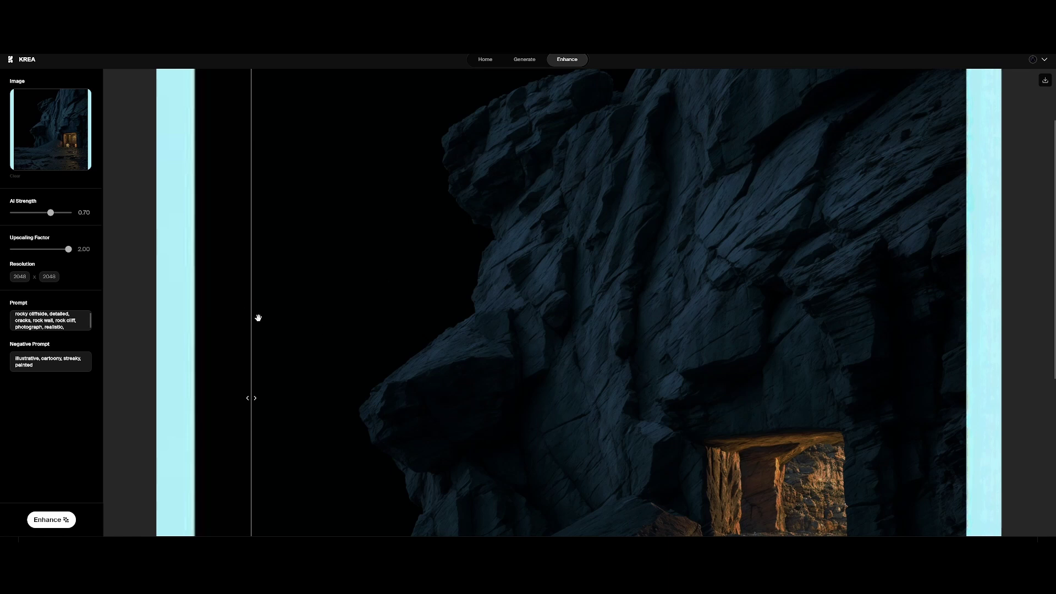
left_click_drag(251, 308, 307, 231)
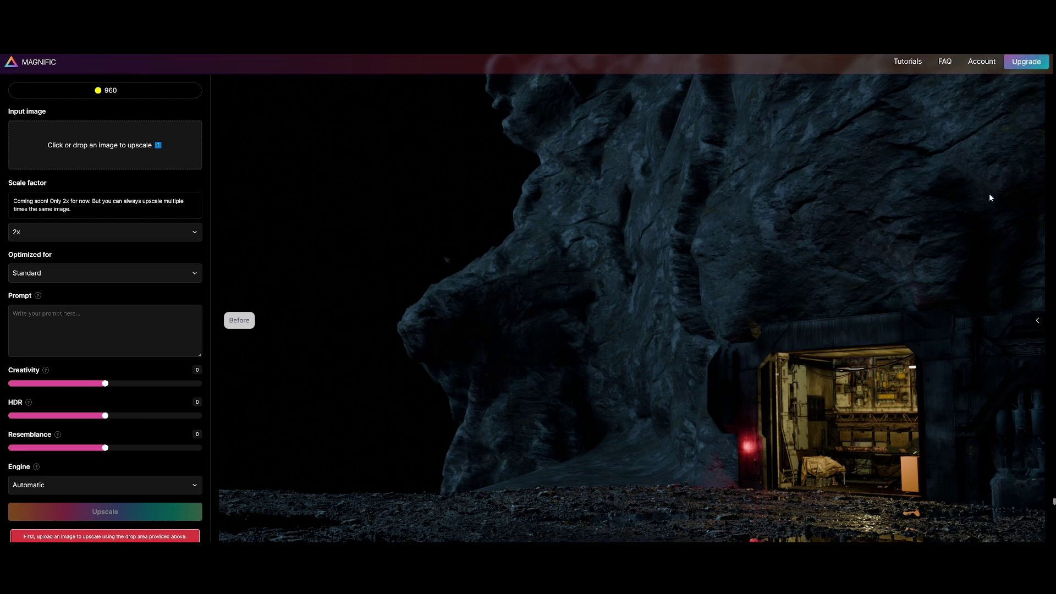
Step: Switch to Magnific and compare the cliff render before and after upscaling across the rock face and the lit doorway
left_click_drag(344, 233, 265, 352)
left_click_drag(683, 197, 246, 324)
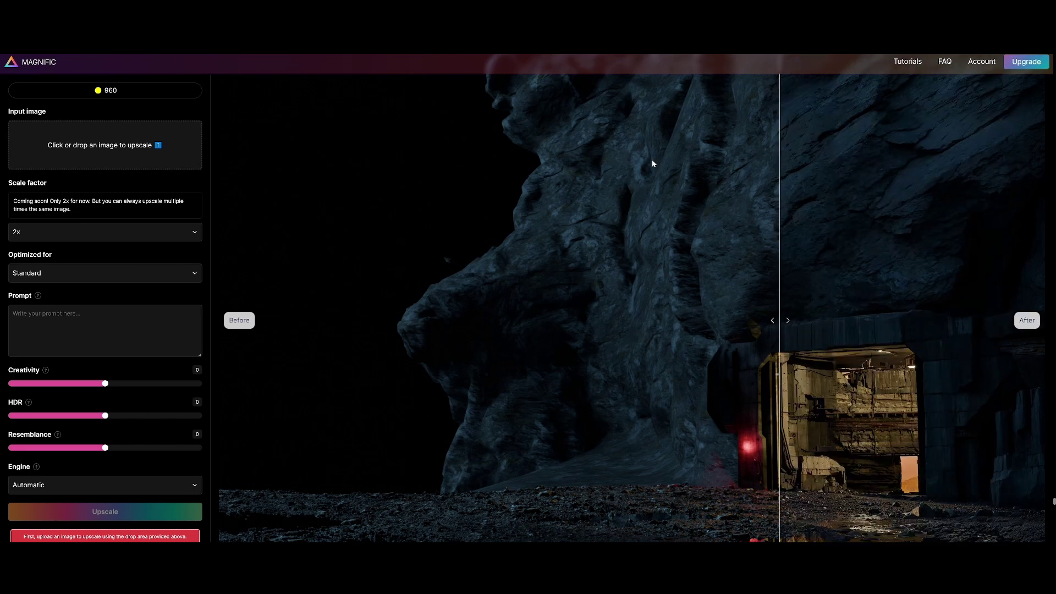
left_click_drag(737, 184, 543, 240)
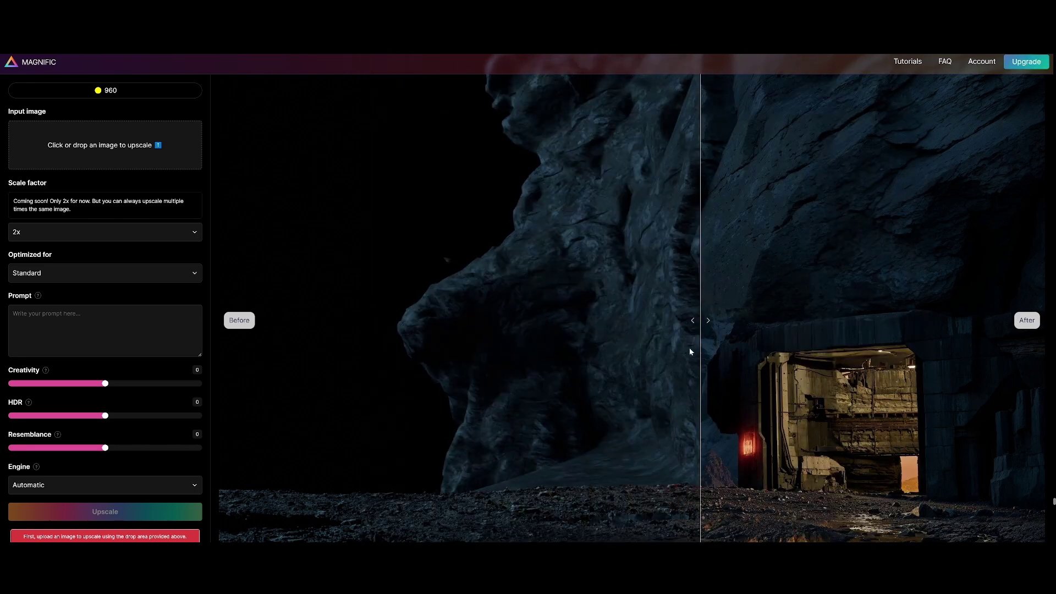
left_click_drag(525, 374, 883, 296)
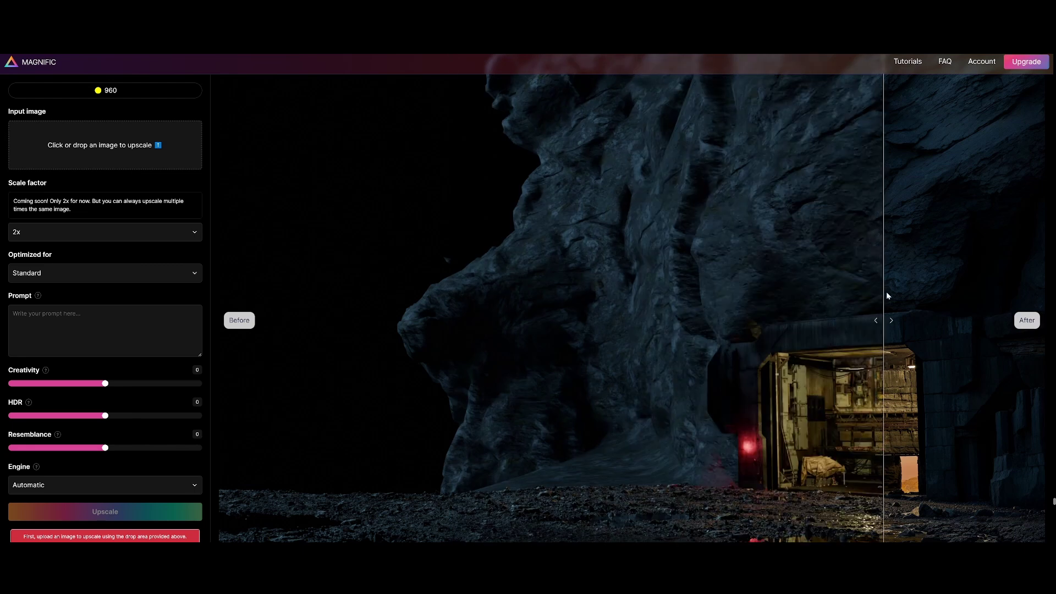
left_click_drag(879, 341, 730, 231)
left_click_drag(762, 178, 474, 361)
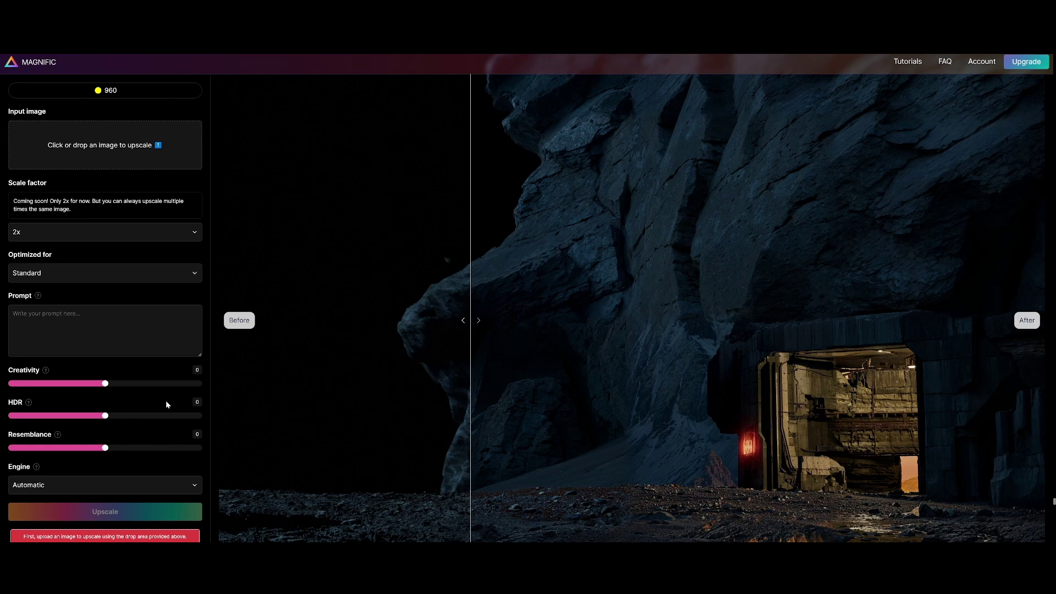
left_click_drag(643, 180, 829, 186)
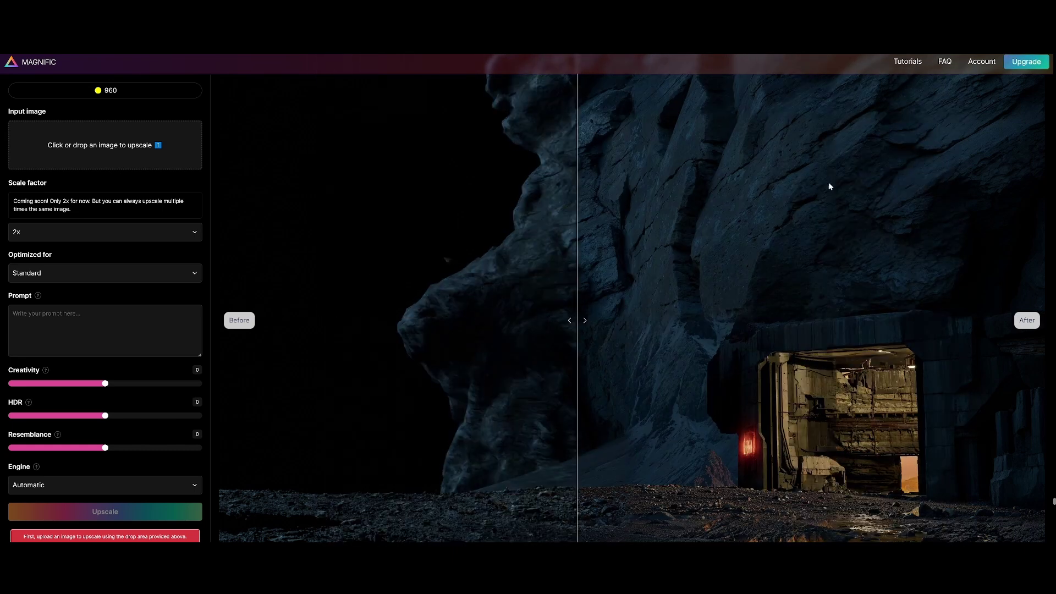
left_click_drag(537, 245, 875, 166)
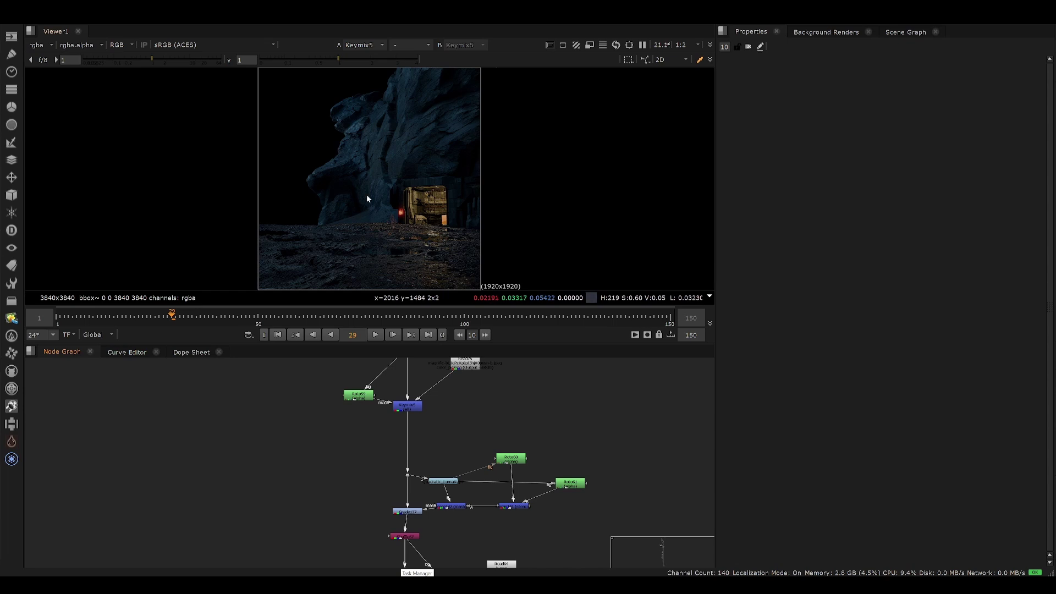
Step: Switch to Nuke and view the Read74 cliff render and the Read75 upscaled image one after the other for comparison
middle_click_drag(375, 433, 398, 547)
left_click(431, 460)
key("1")
left_click(427, 419)
scroll(345, 158, "up", 3)
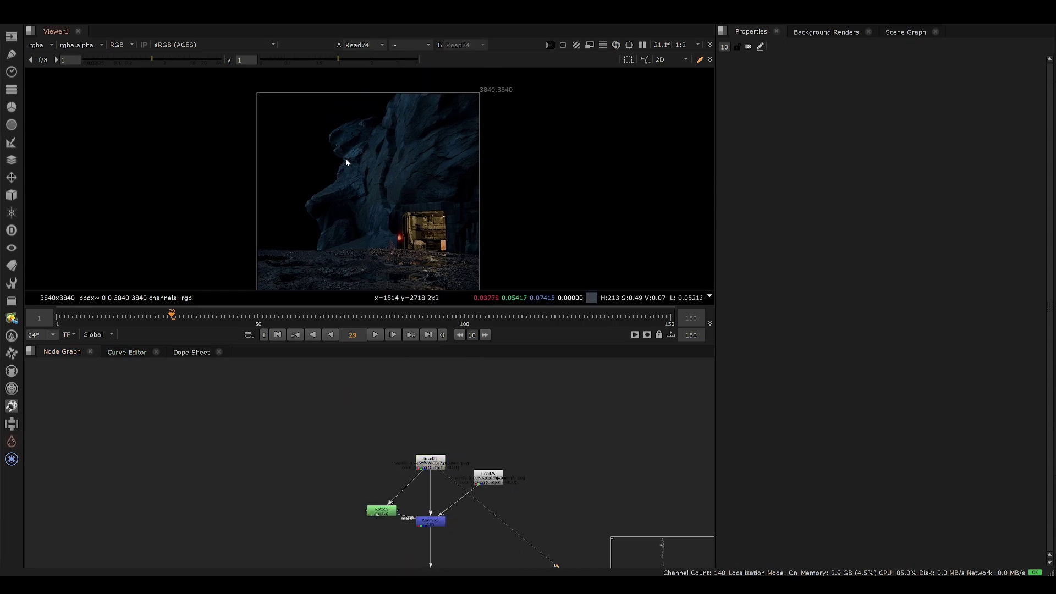
left_click(502, 482)
key("1")
left_click(430, 413)
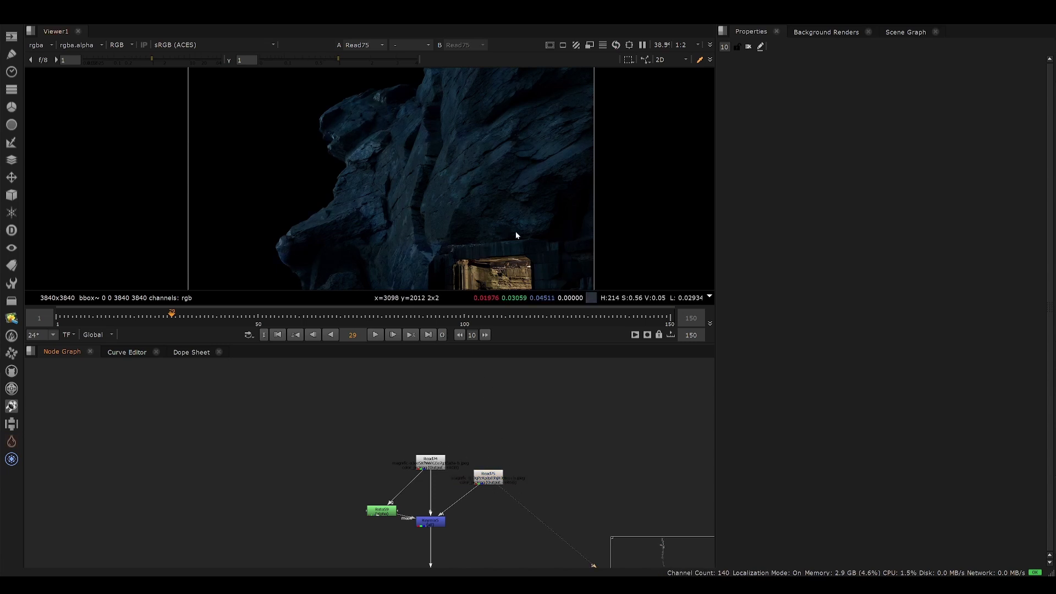
Step: Examine the Read75 upscaled cliff image up close along the rock face's outer edge
scroll(417, 180, "up", 7)
scroll(374, 175, "down", 1)
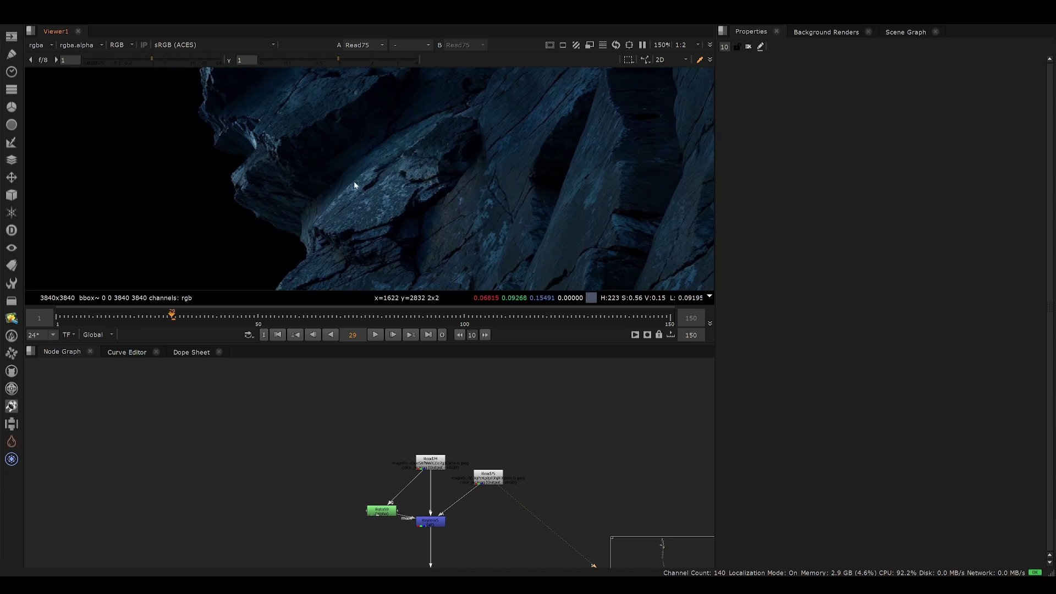
middle_click_drag(354, 270, 405, 212)
middle_click_drag(462, 236, 487, 191)
middle_click_drag(424, 234, 453, 226)
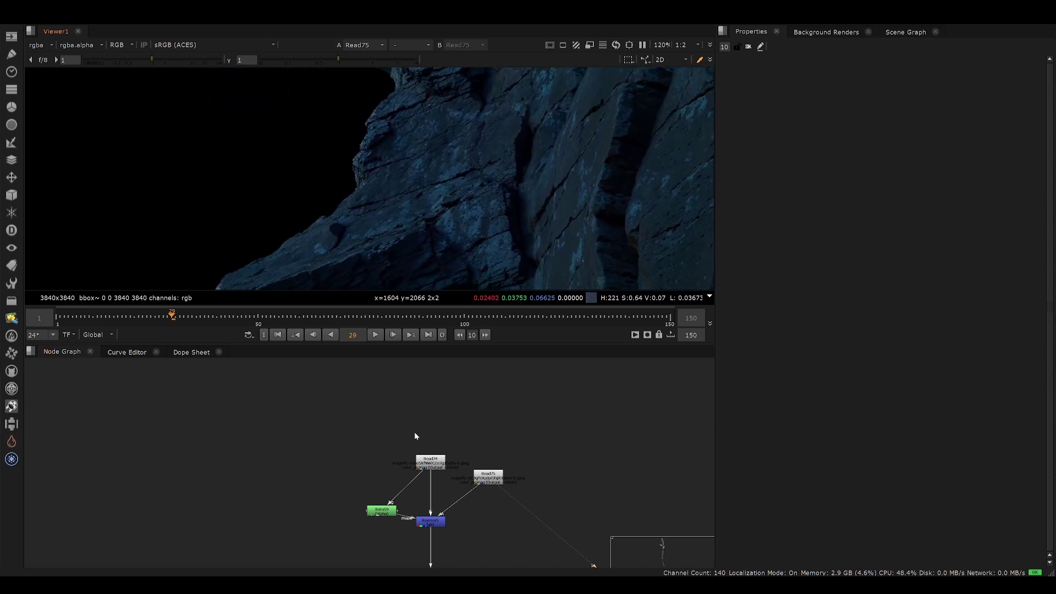
Step: View Read74 and then Read75 to compare the rock detail before and after upscaling
left_click(432, 461)
key("1")
left_click(511, 473)
left_click(486, 478)
key("1")
middle_click_drag(443, 488, 338, 483)
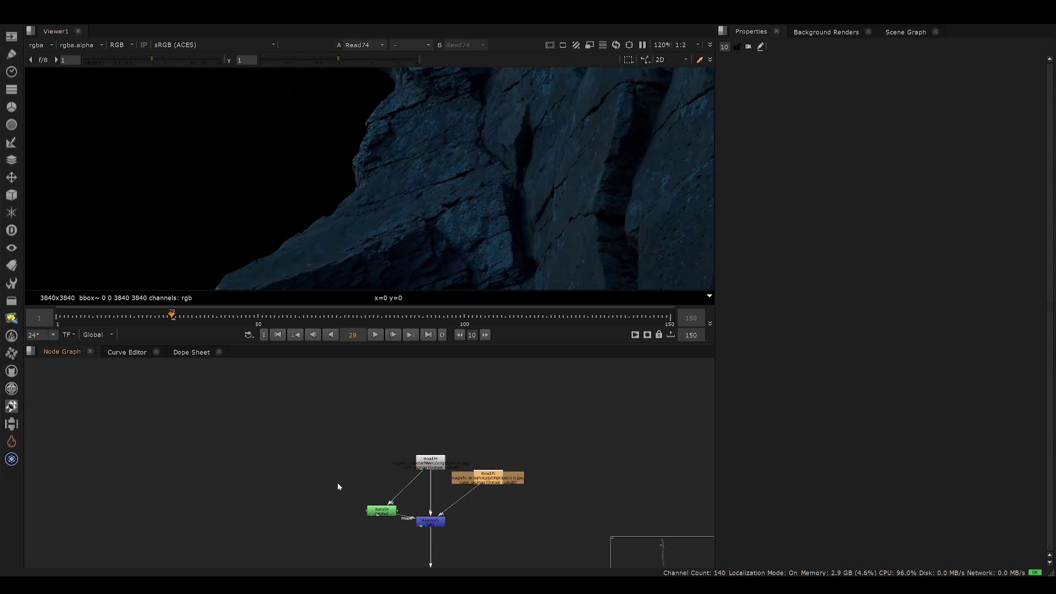
left_click(421, 473)
middle_click_drag(430, 137, 382, 232)
scroll(445, 194, "down", 2)
scroll(423, 182, "up", 1)
middle_click_drag(516, 230, 486, 191)
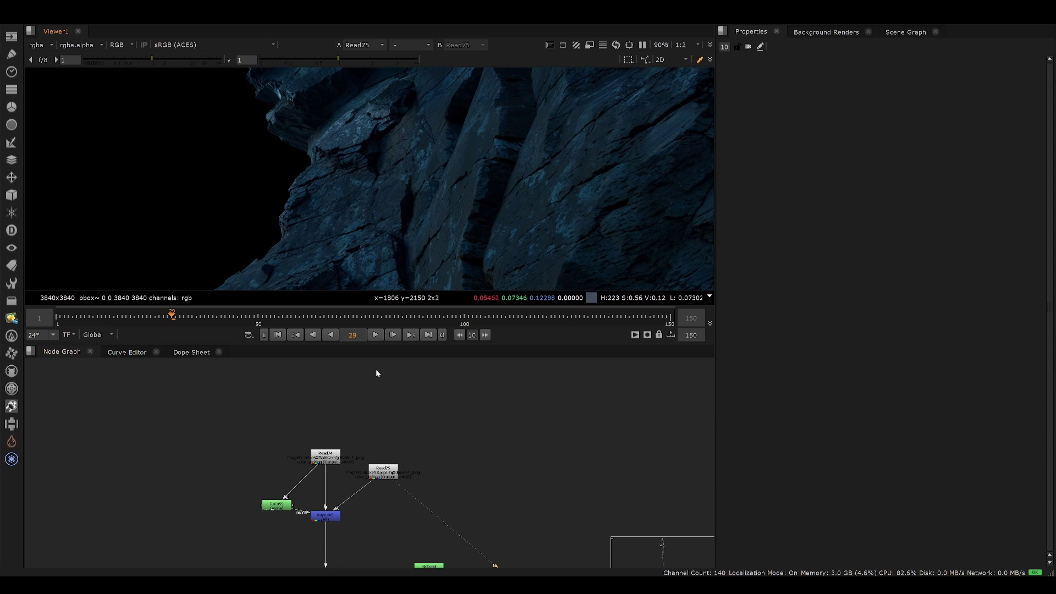
Step: View the Merge143 result further down the tree with the whole cliff image framed
middle_click_drag(287, 467, 296, 363)
middle_click_drag(317, 514, 325, 411)
left_click(339, 496)
key("1")
left_click(385, 436)
key("f")
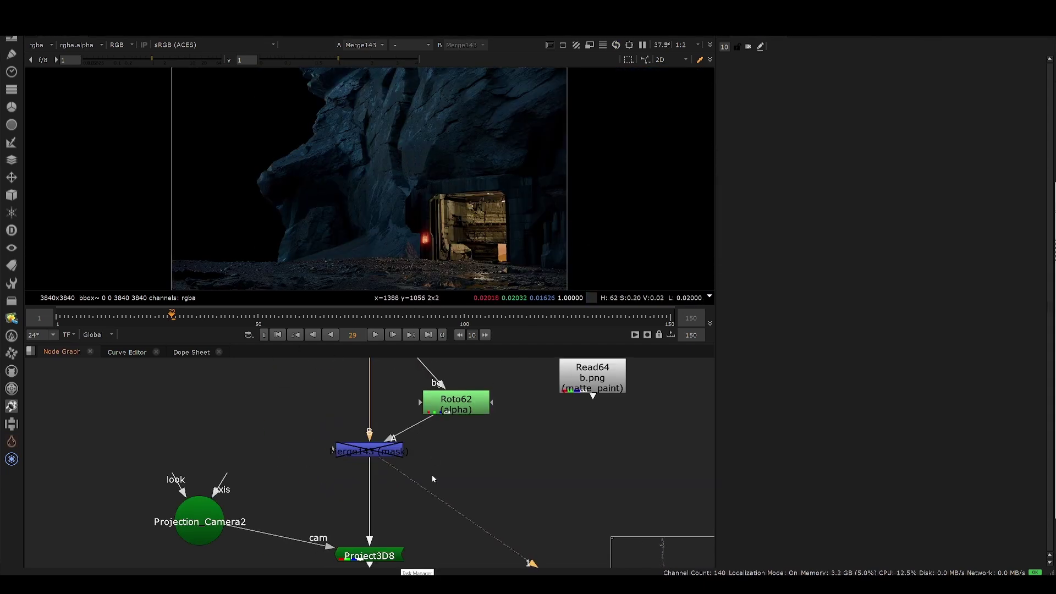
Step: Inspect the Project3D8 projection on the ReadGeo8 RockWall.abc geometry in the 3D view, including Projection_Camera2's position
scroll(431, 474, "down", 3)
middle_click_drag(469, 465, 394, 495)
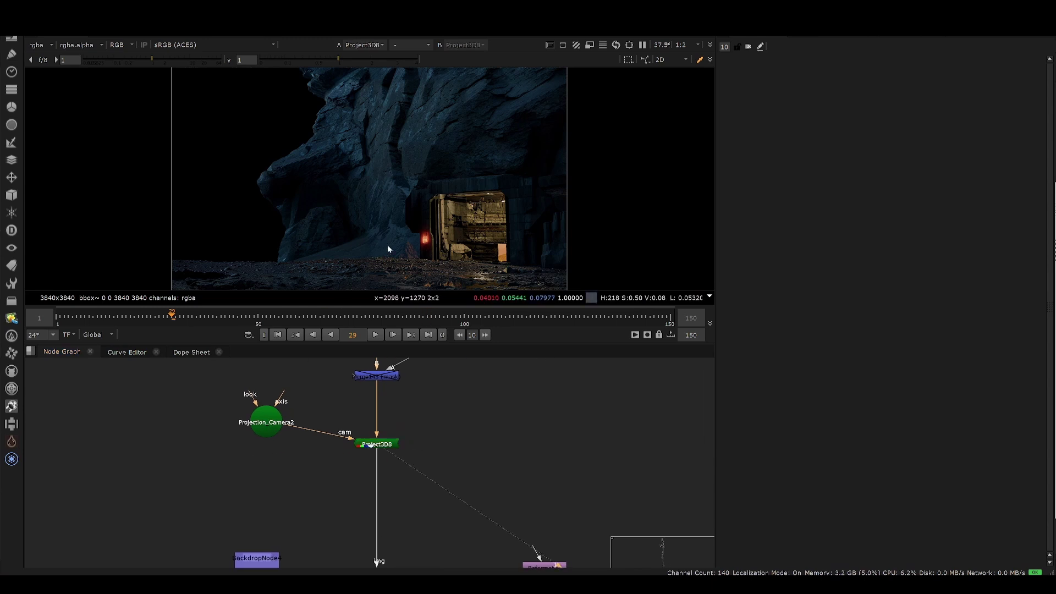
key("Tab")
left_click_drag(430, 218, 415, 216, "ctrl")
middle_click_drag(389, 455, 384, 429)
scroll(383, 440, "down", 3)
scroll(381, 475, "up", 3)
left_click(367, 476)
key("1")
left_click(363, 498)
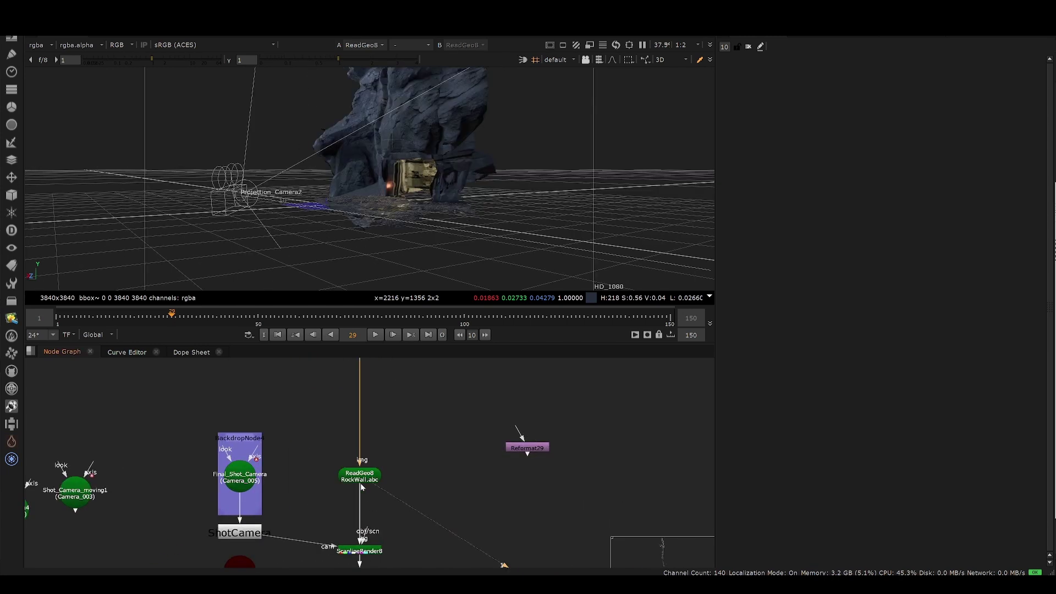
left_click_drag(442, 249, 455, 267, "ctrl")
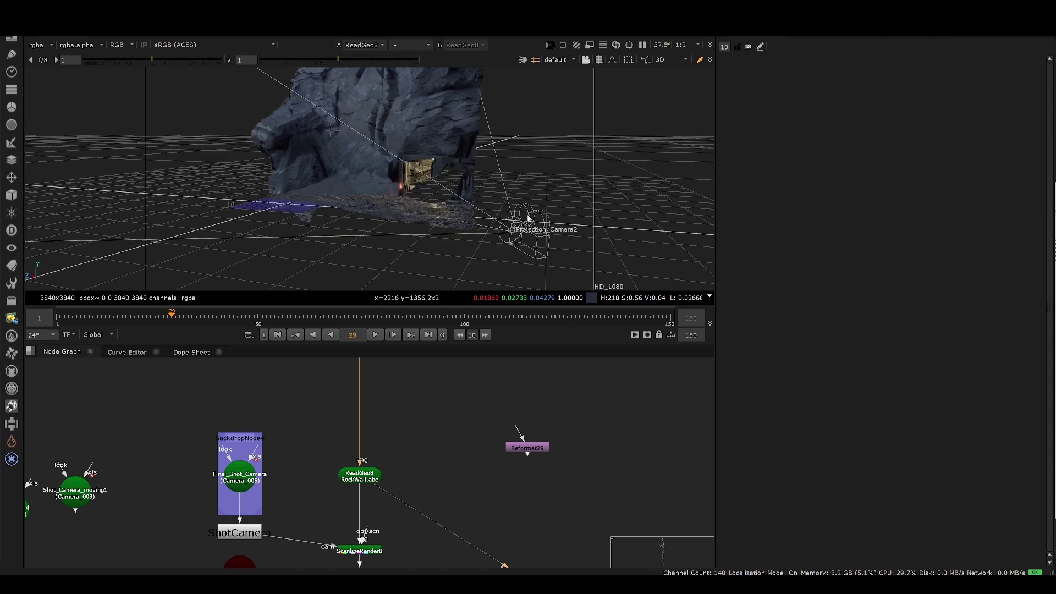
left_click_drag(417, 237, 504, 212, "ctrl")
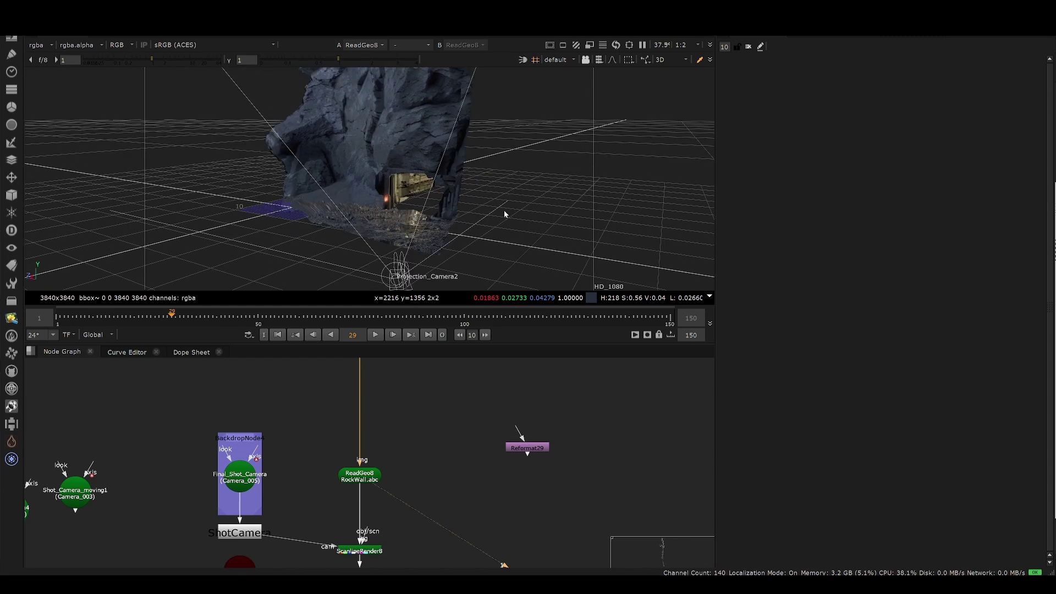
Step: Inspect the Final_Shot_Camera and ShotCamera nodes that feed ScanlineRender8
middle_click_drag(368, 446, 392, 352)
left_click(379, 456)
middle_click_drag(338, 486, 379, 521)
left_click_drag(371, 380, 282, 475)
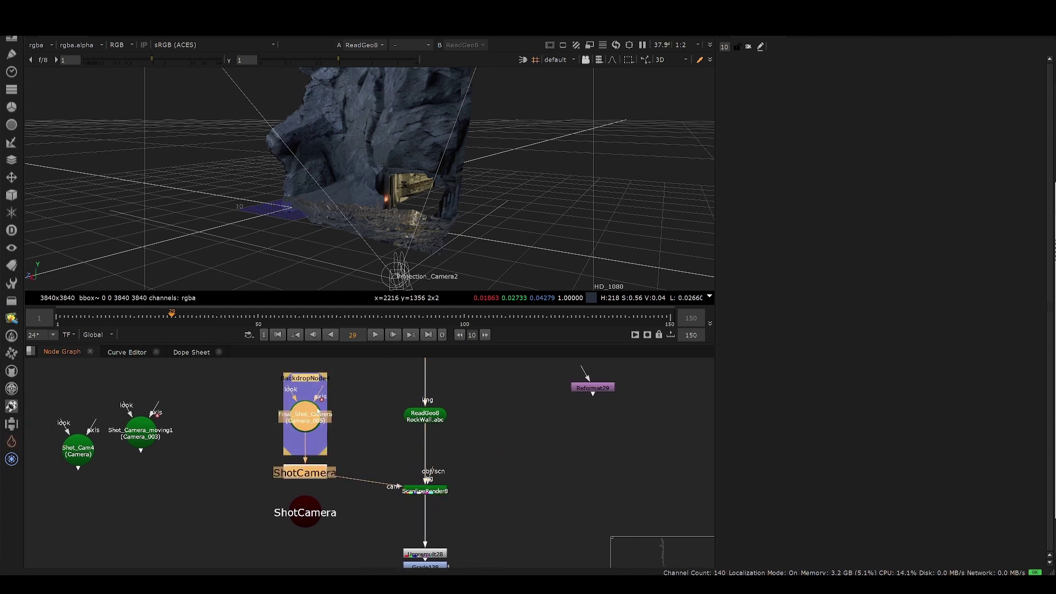
middle_click_drag(398, 365, 344, 565)
left_click_drag(318, 409, 230, 511)
Step: View the Dot43 output at the end of the cliff's processing chain in 2D
middle_click_drag(314, 452, 326, 392)
scroll(355, 442, "down", 10)
middle_click_drag(382, 504, 397, 492)
scroll(394, 502, "up", 4)
left_click_drag(422, 496, 392, 517)
key("1")
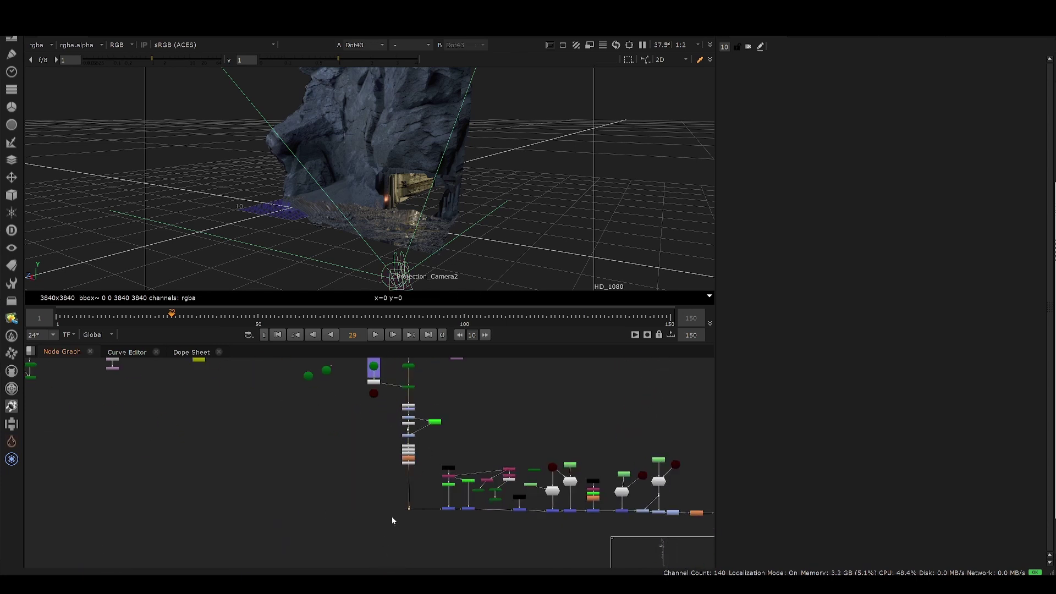
key("1")
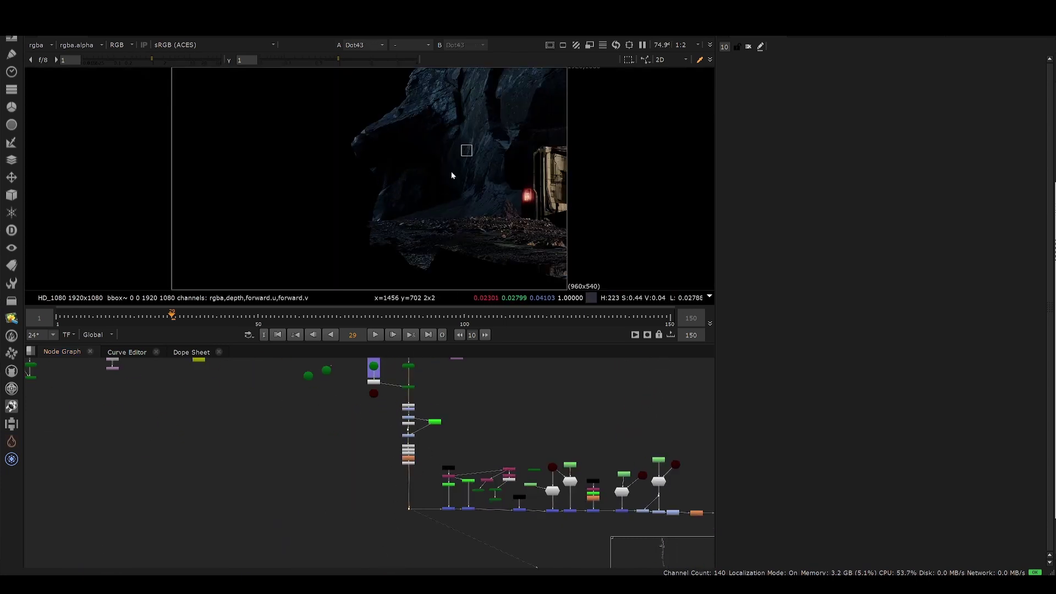
Step: View the ScanlineRender8 output and the last node of the correction stack below it for comparison
middle_click_drag(425, 427, 421, 516)
middle_click_drag(411, 473, 414, 461)
scroll(415, 471, "up", 5)
left_click(406, 447)
key("1")
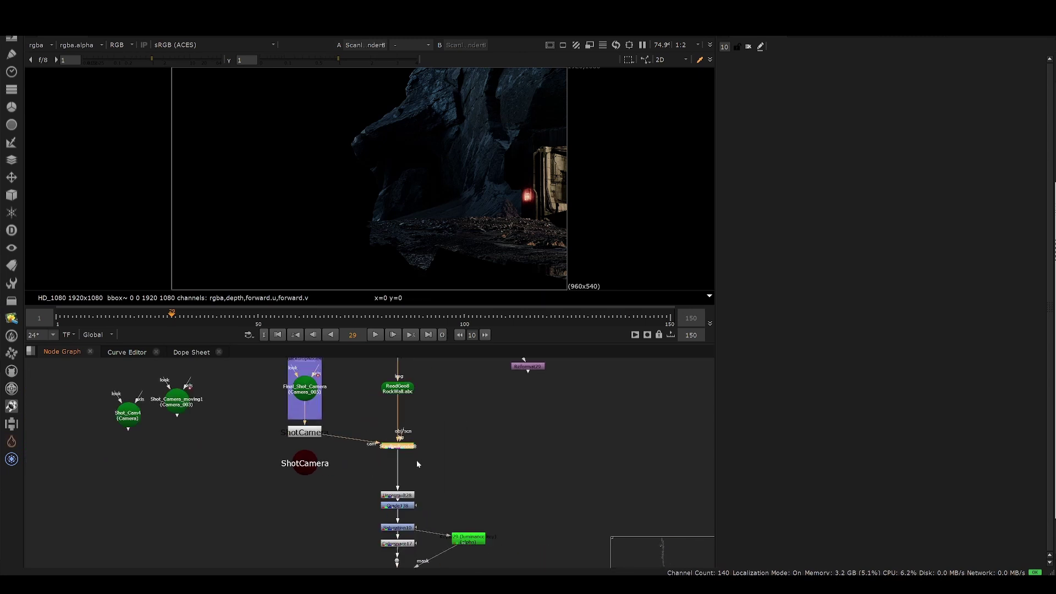
middle_click_drag(412, 560, 389, 416)
left_click_drag(417, 486, 343, 524)
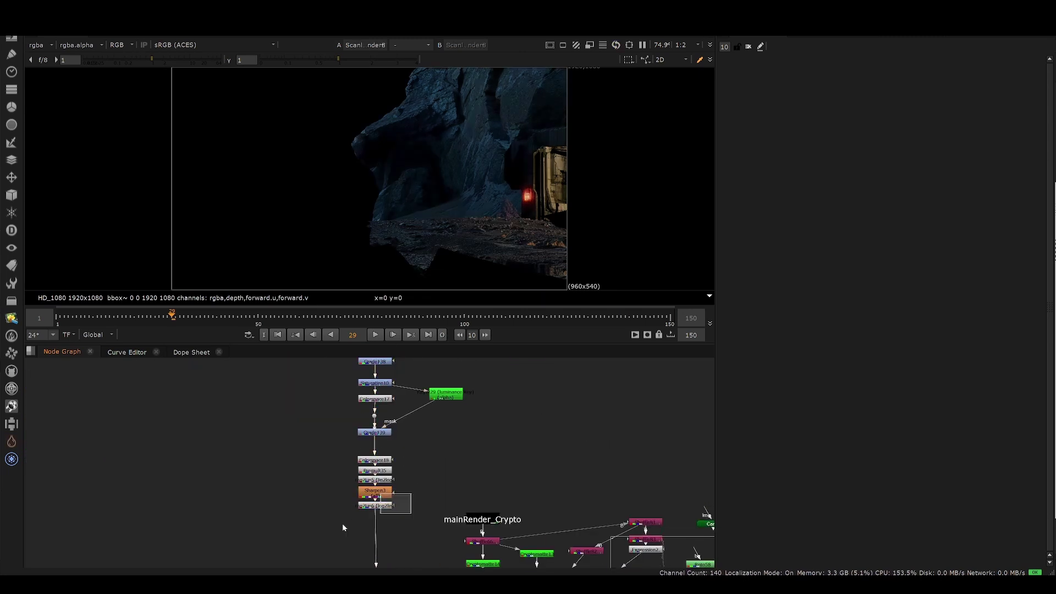
key("1")
Step: View the Dot6 output after EdgeBlur1 and examine the masked cliff patch up close
scroll(381, 434, "down", 5)
scroll(365, 434, "up", 5)
left_click(446, 423)
key("1")
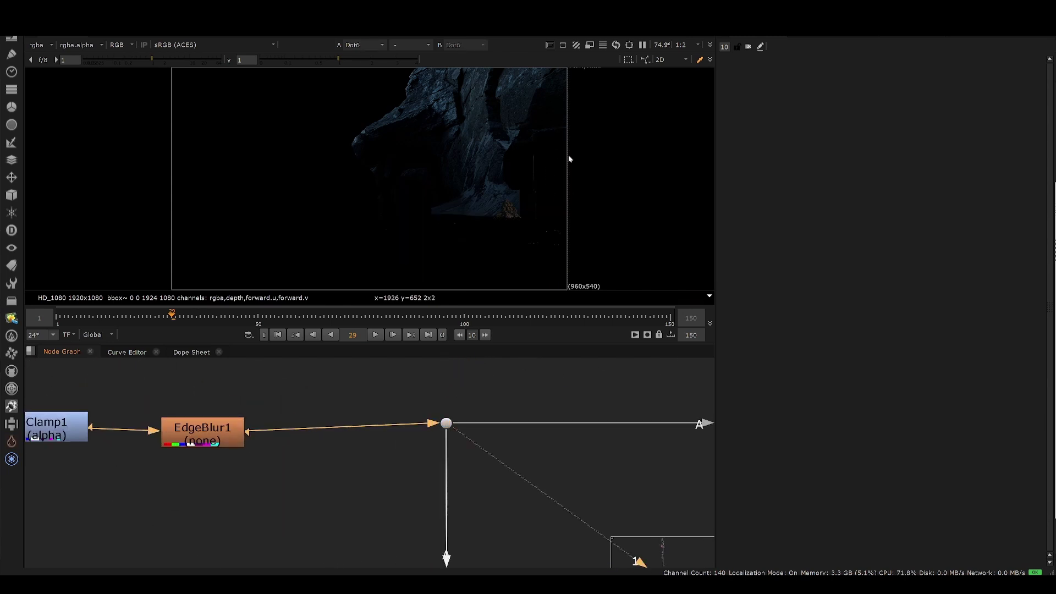
scroll(533, 271, "up", 4)
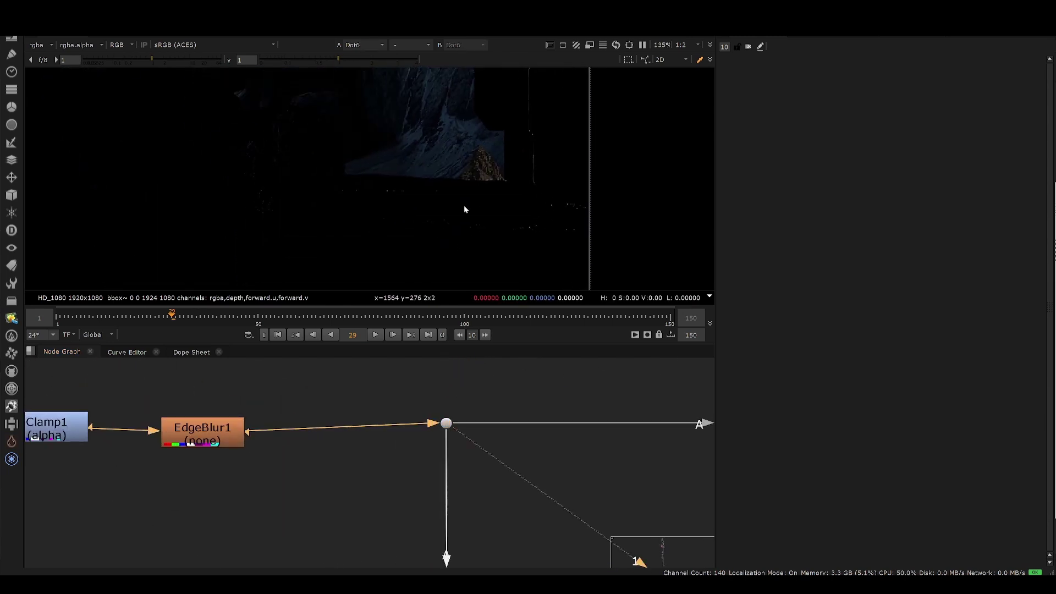
middle_click_drag(463, 206, 412, 260)
scroll(429, 418, "down", 6)
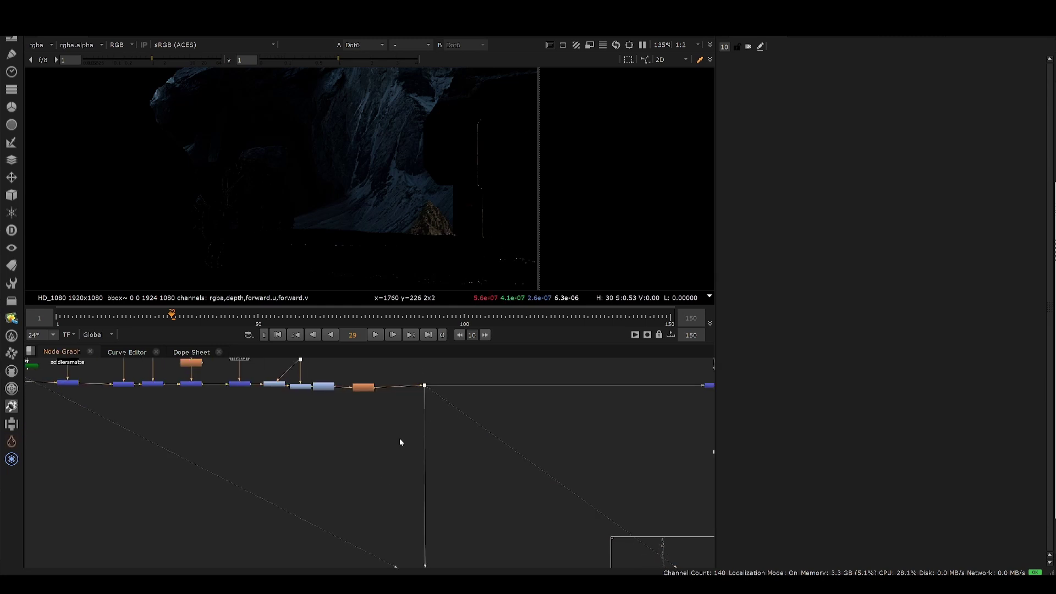
Step: View the Dot20 output below the Group32 merge to see the main render without the cliff patch
left_click(429, 511)
middle_click_drag(410, 515, 415, 494)
scroll(415, 487, "up", 6)
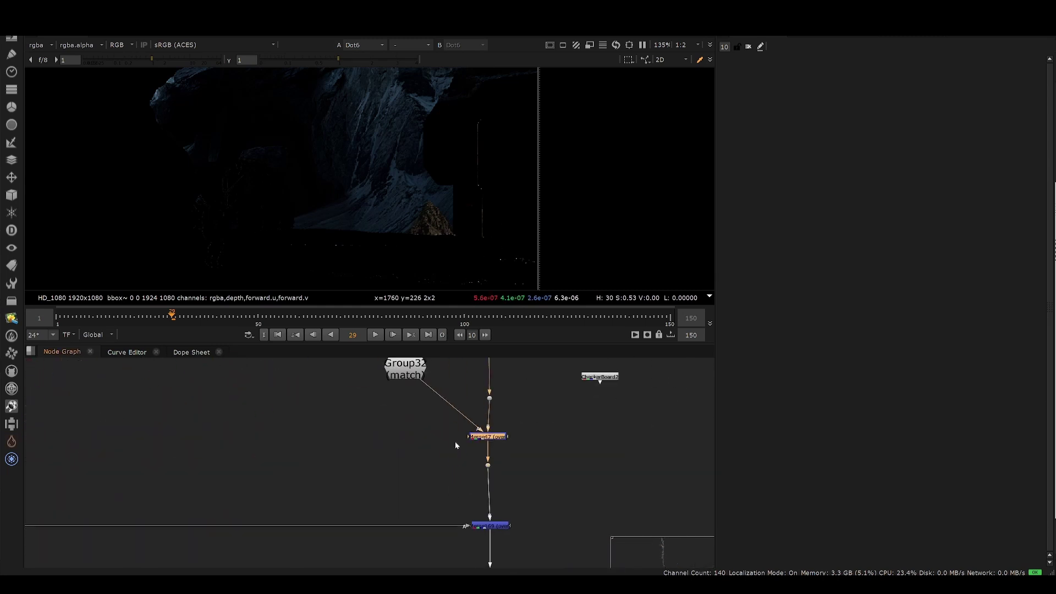
middle_click_drag(455, 441, 450, 473)
key("1")
left_click(483, 495)
key("1")
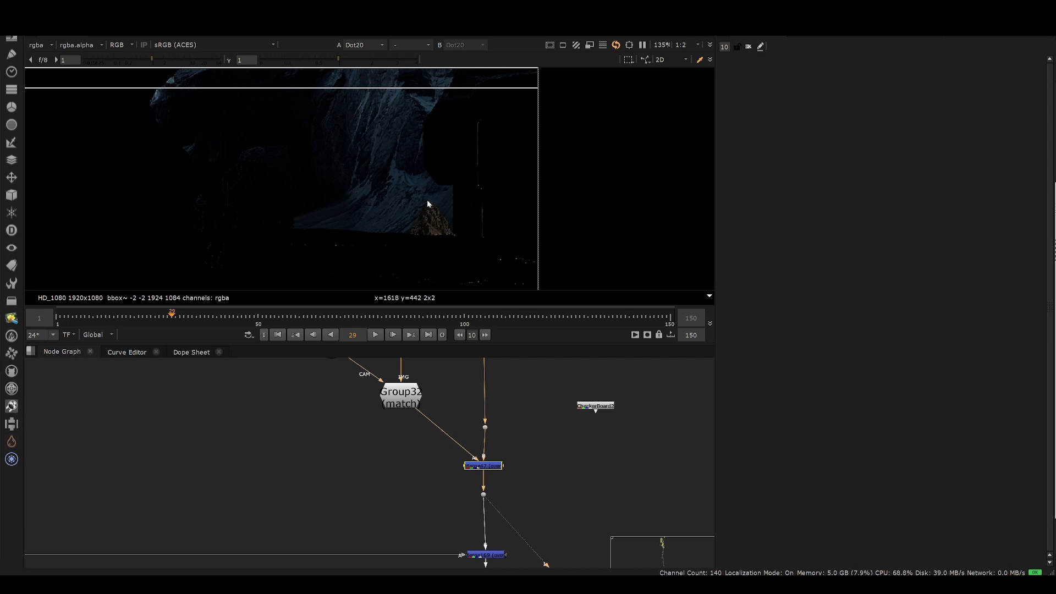
scroll(427, 437, "down", 2)
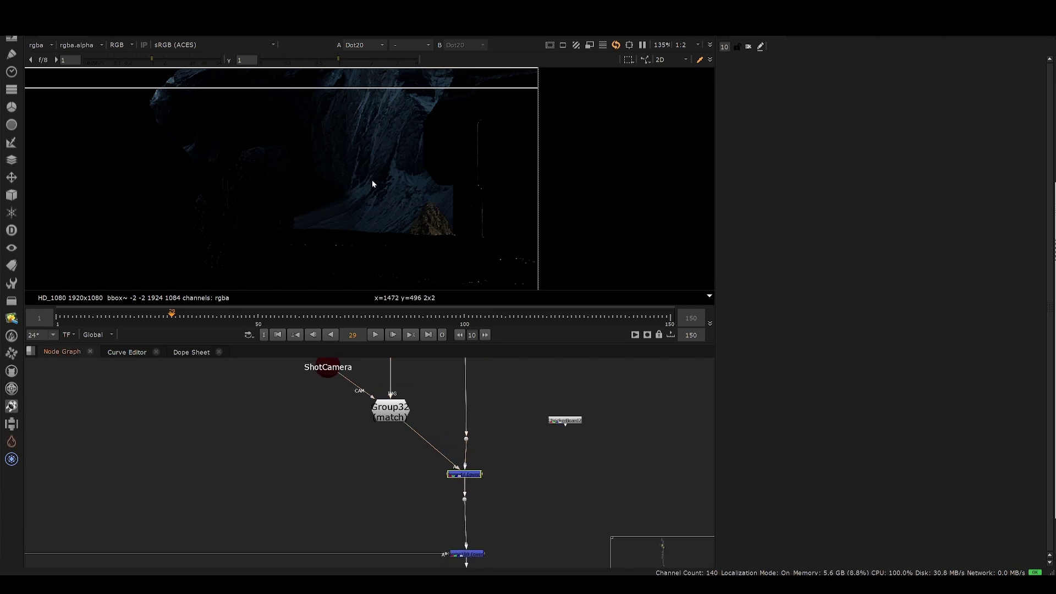
scroll(361, 513, "down", 1)
middle_click_drag(351, 412, 367, 471)
middle_click_drag(402, 549, 407, 448)
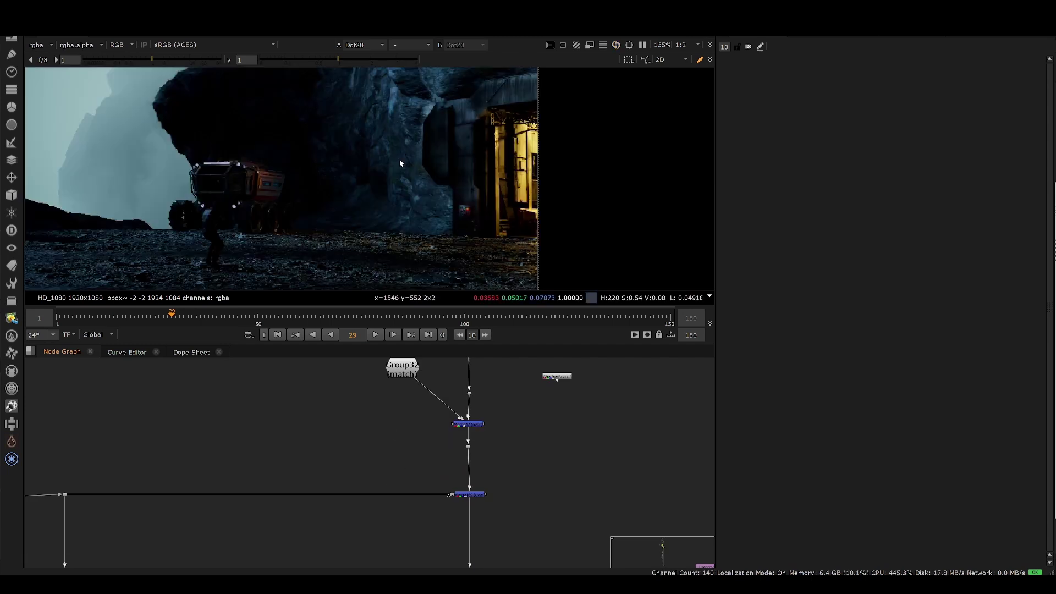
Step: View the Merge169 result and examine the merged cliff above the doorway against the Dot20 image
middle_click_drag(426, 222, 464, 212)
middle_click_drag(464, 85, 432, 248)
scroll(432, 248, "up", 3)
middle_click_drag(516, 485, 498, 455)
left_click_drag(498, 456, 413, 497)
key("1")
left_click(467, 490)
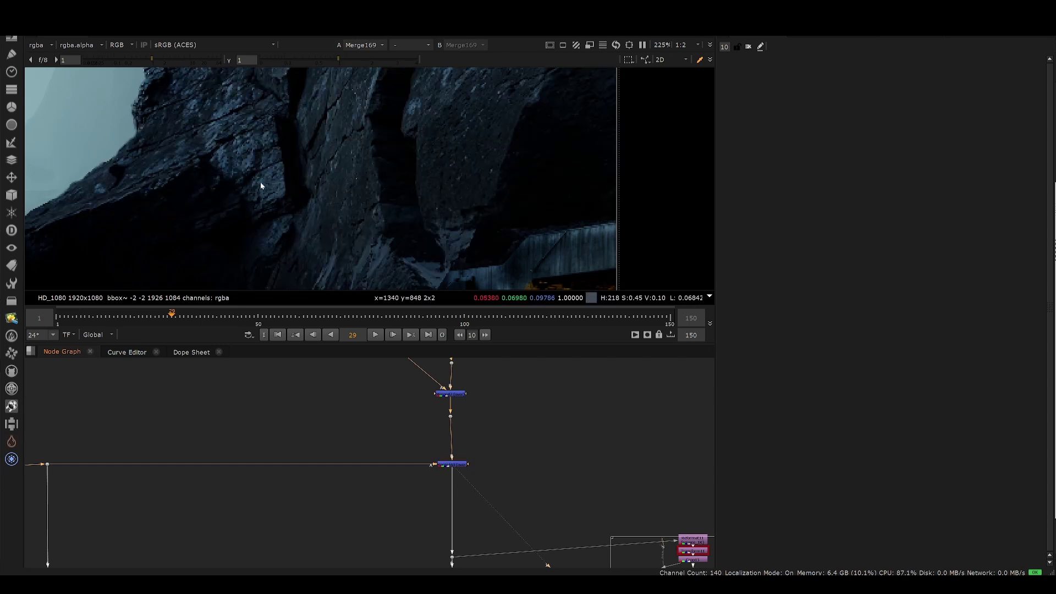
middle_click_drag(429, 286, 395, 249)
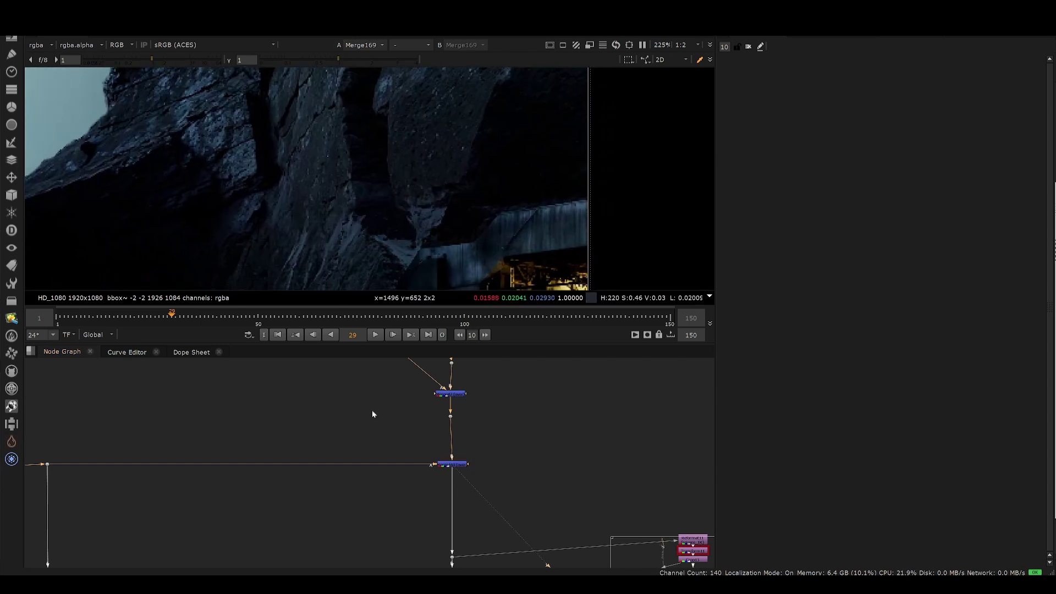
Step: View the Read47 render of the finished shot at full frame
key("f")
scroll(391, 450, "up", 5)
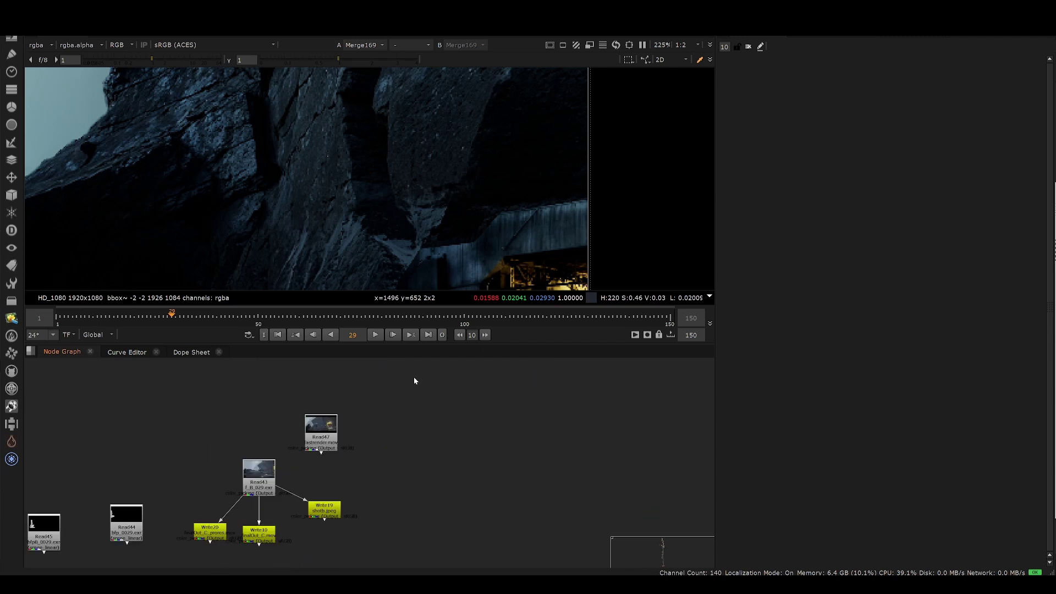
left_click(330, 436)
key("1")
scroll(388, 214, "down", 4)
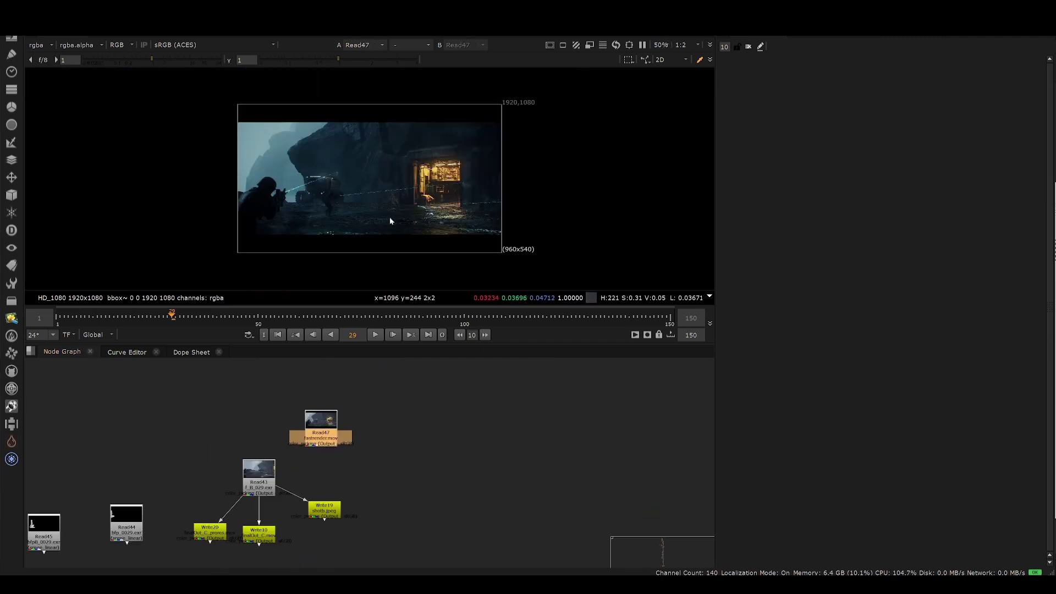
scroll(389, 217, "up", 2)
scroll(425, 145, "down", 2)
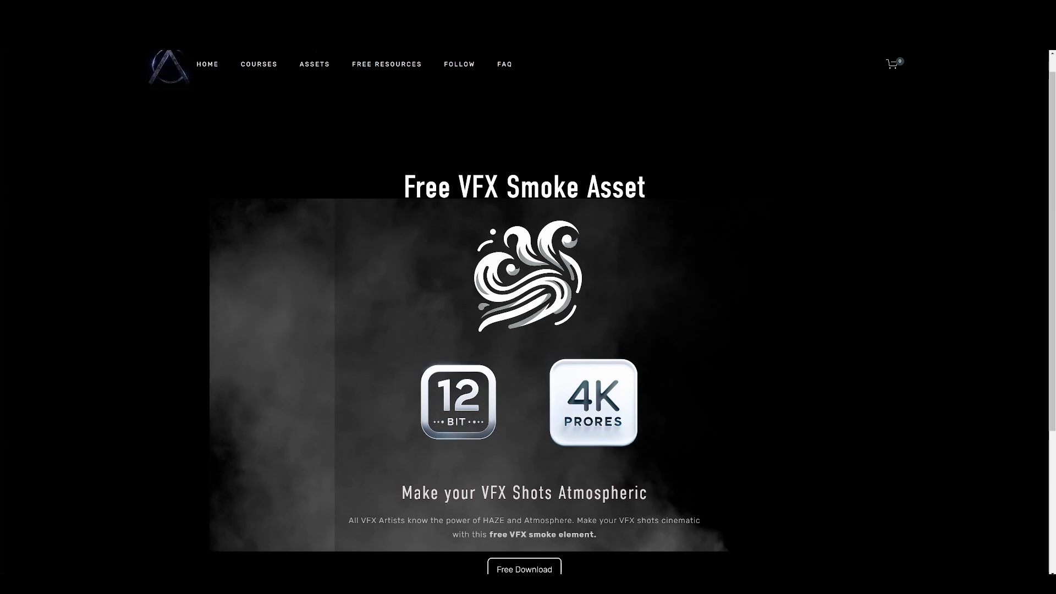
Step: Switch to the browser and review the Blender / Nuke Workshop page's overview sections down to What's Inside
left_click(363, 9)
scroll(641, 236, "down", 4)
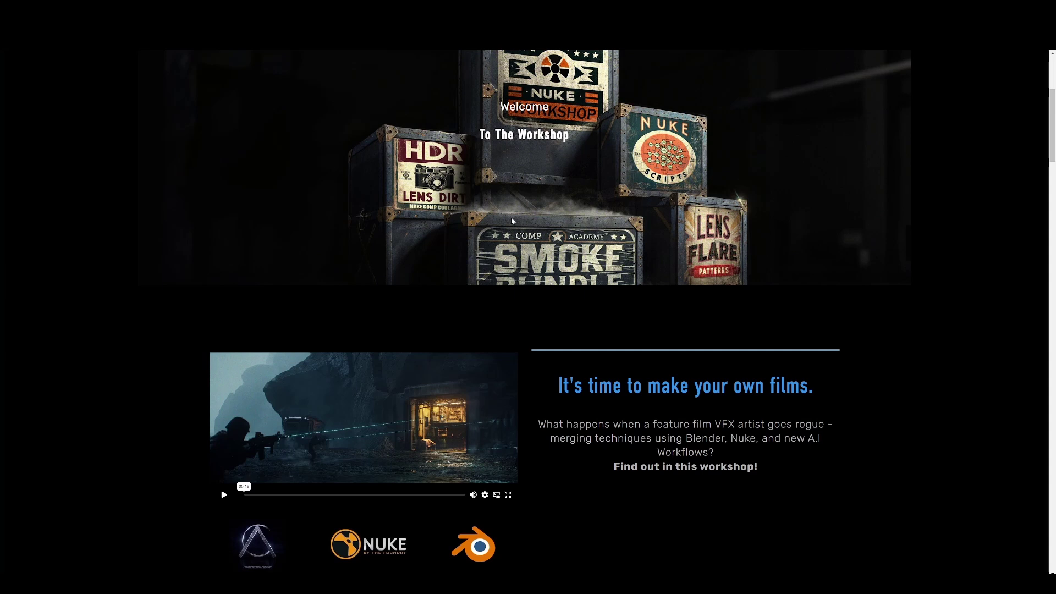
scroll(550, 270, "down", 3)
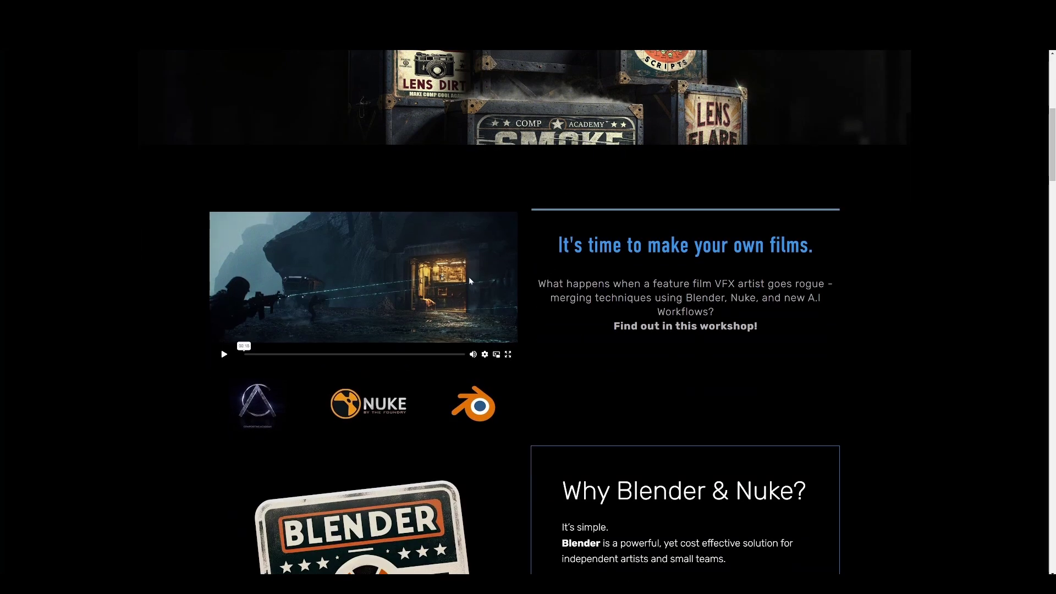
scroll(583, 152, "down", 5)
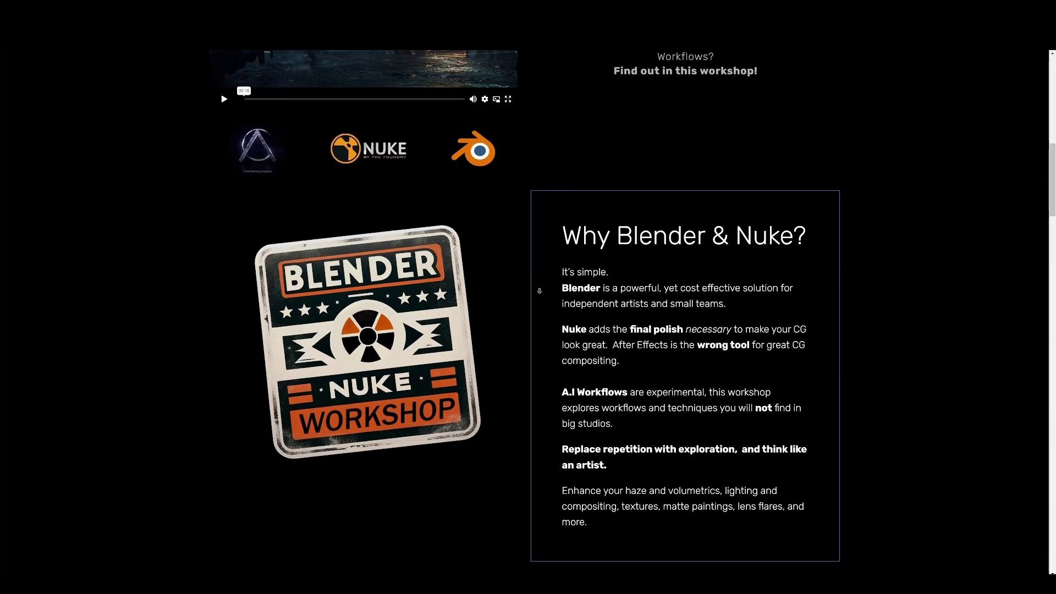
scroll(539, 290, "down", 8)
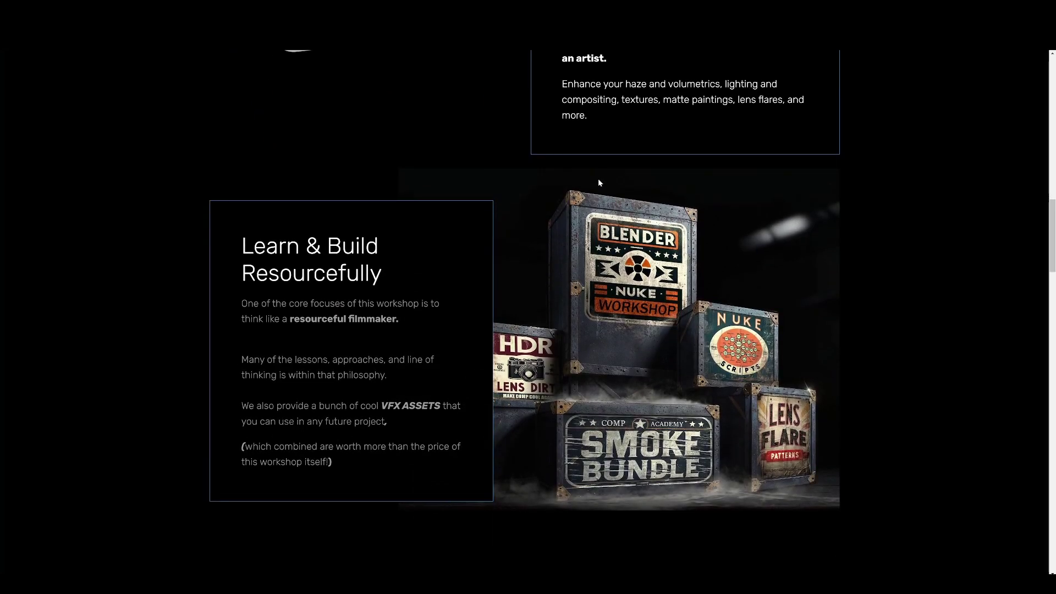
scroll(598, 179, "down", 12)
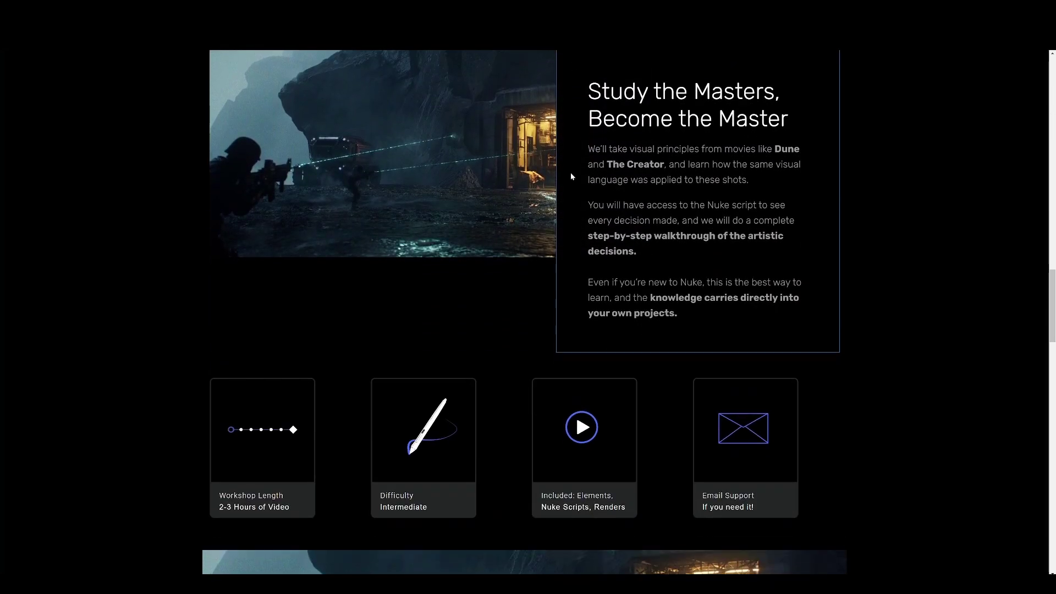
scroll(571, 175, "down", 7)
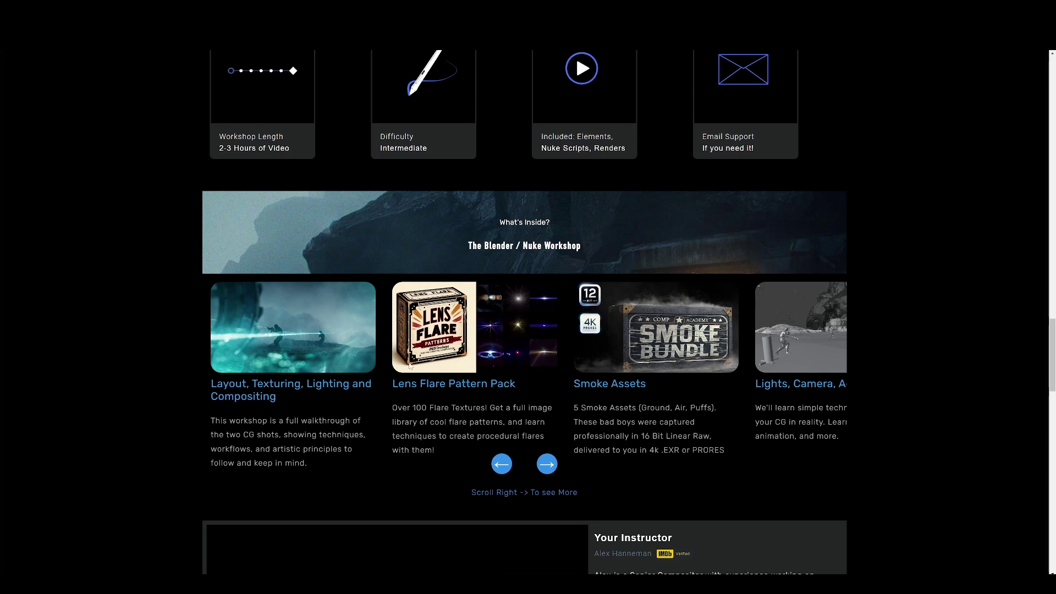
Step: Advance the What's Inside carousel and review the instructor, FAQ and enrollment sections
left_click(547, 464)
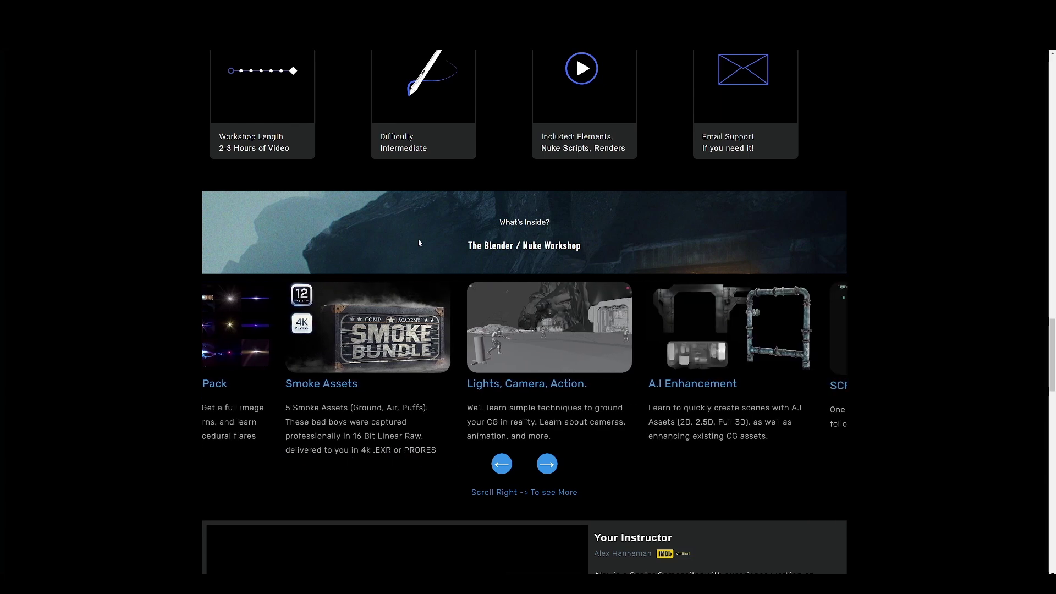
scroll(461, 245, "down", 3)
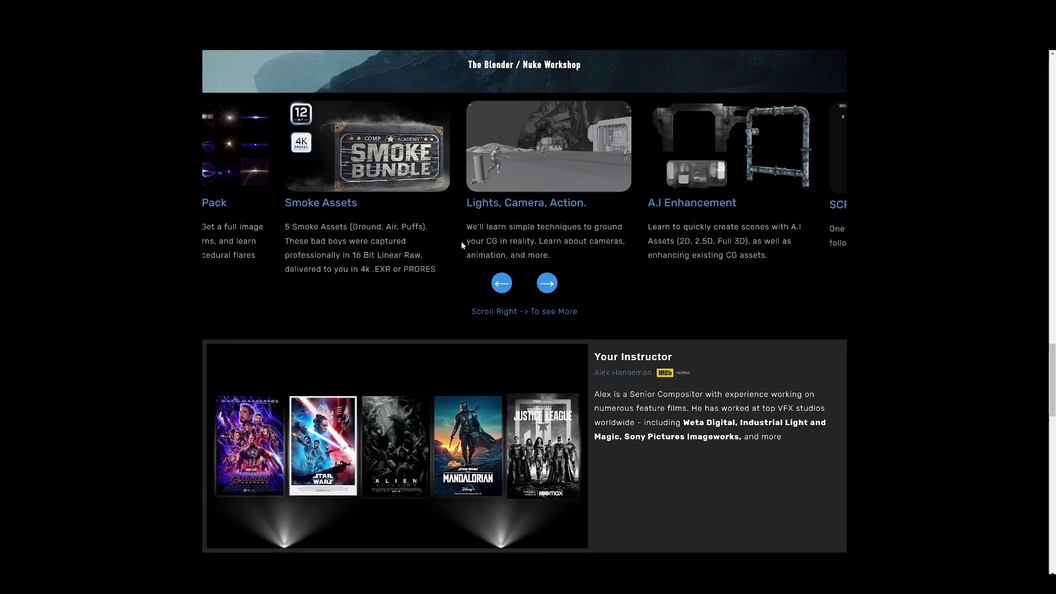
scroll(187, 352, "down", 6)
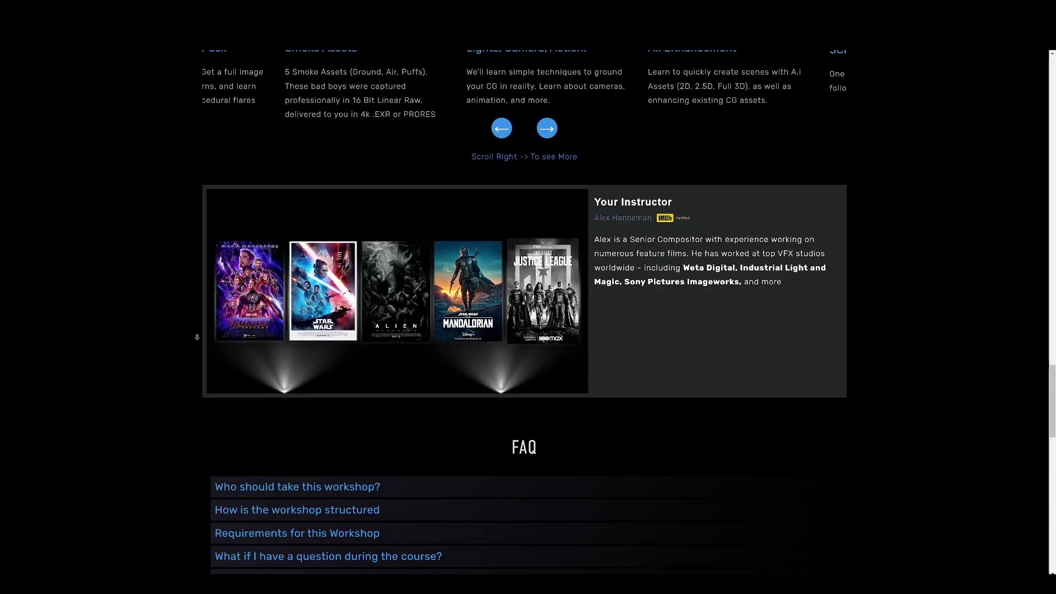
scroll(192, 323, "down", 1)
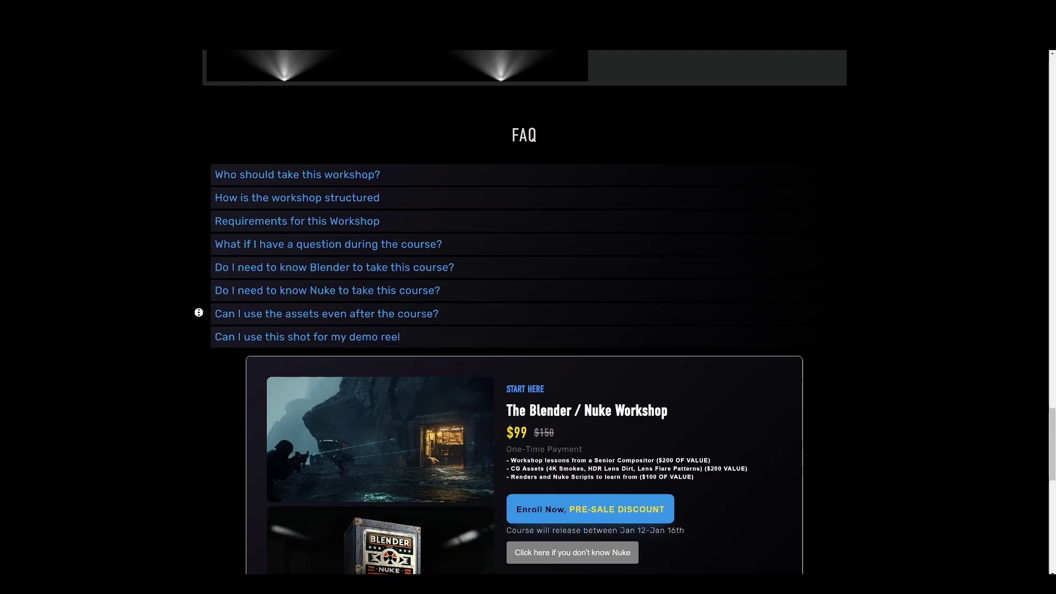
scroll(197, 355, "down", 1)
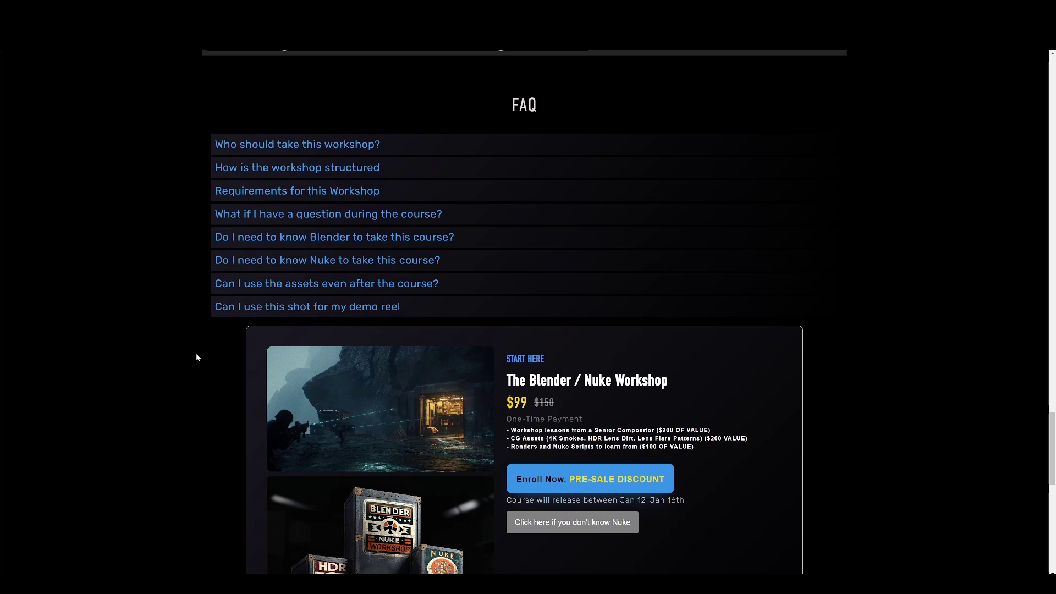
scroll(275, 330, "down", 1)
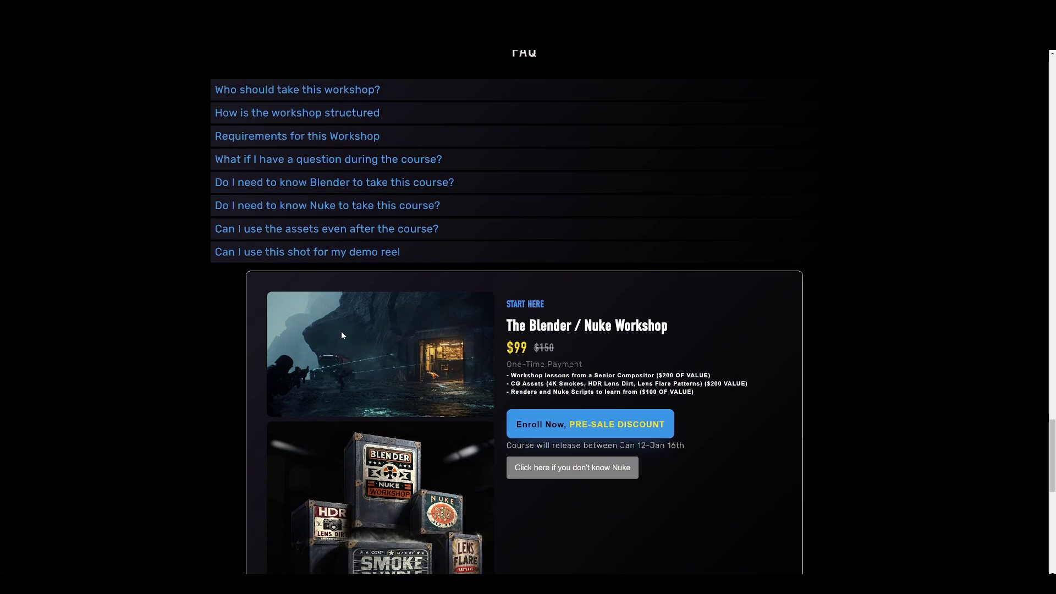
scroll(264, 311, "down", 1)
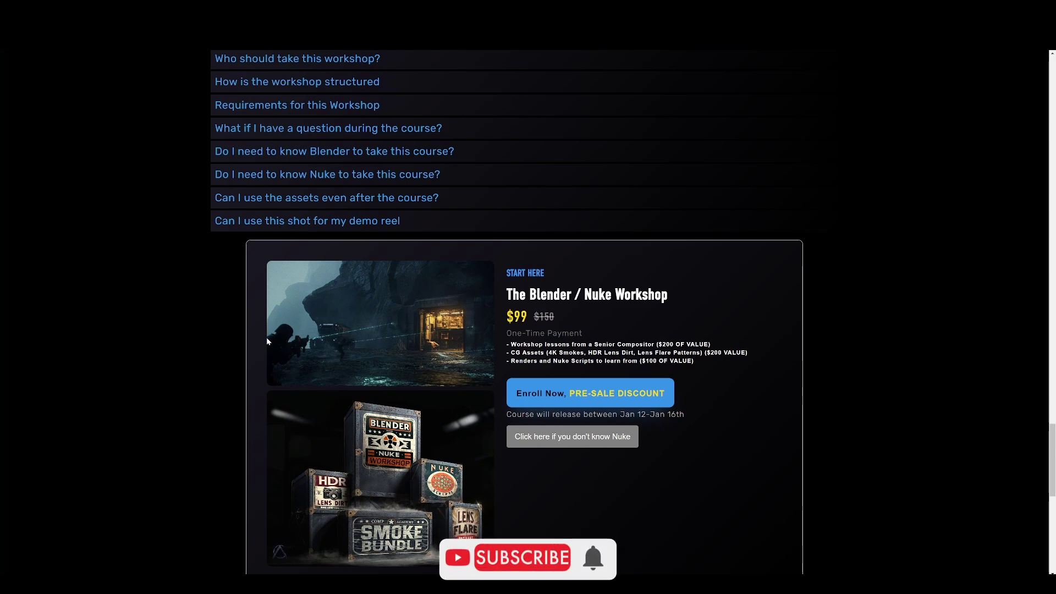
scroll(267, 342, "down", 2)
middle_click(275, 341)
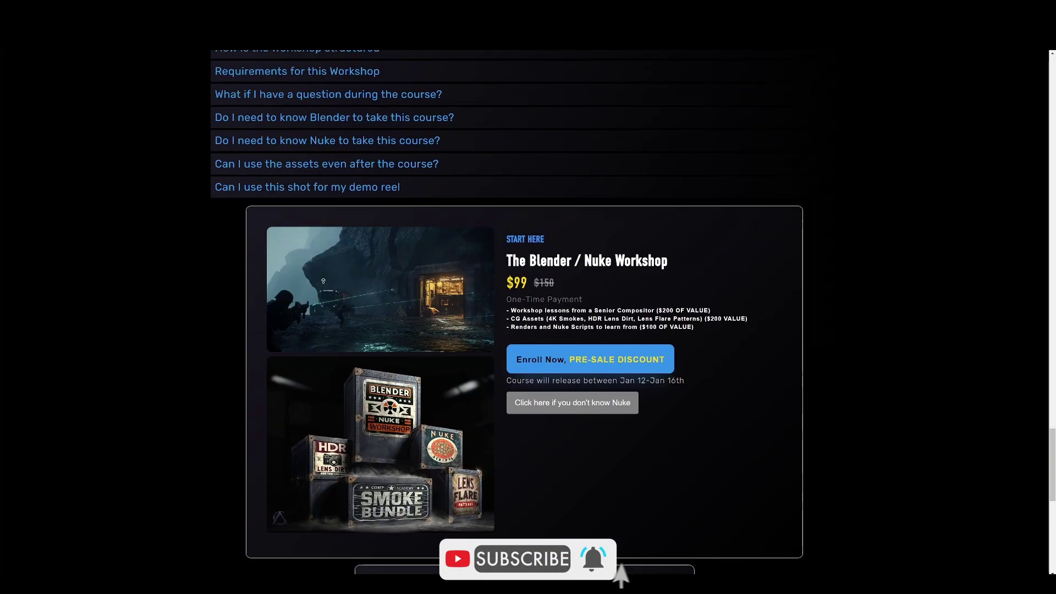